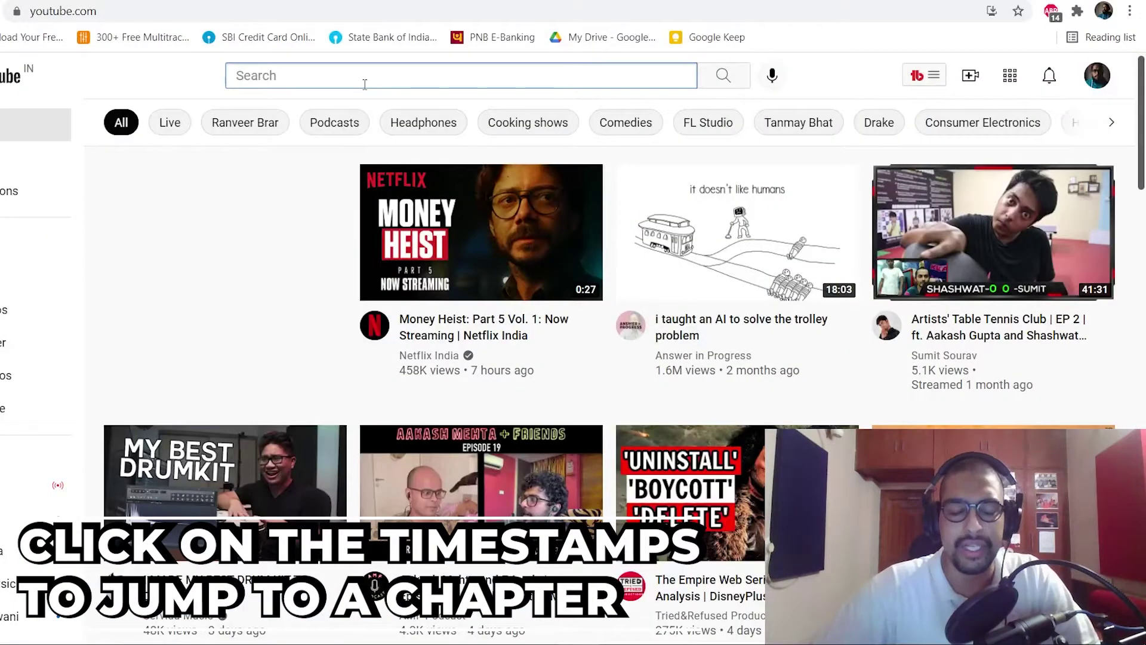
Step: Search YouTube for "nayak satyajit ray movie"
{"action": "type", "text": "nayak"}
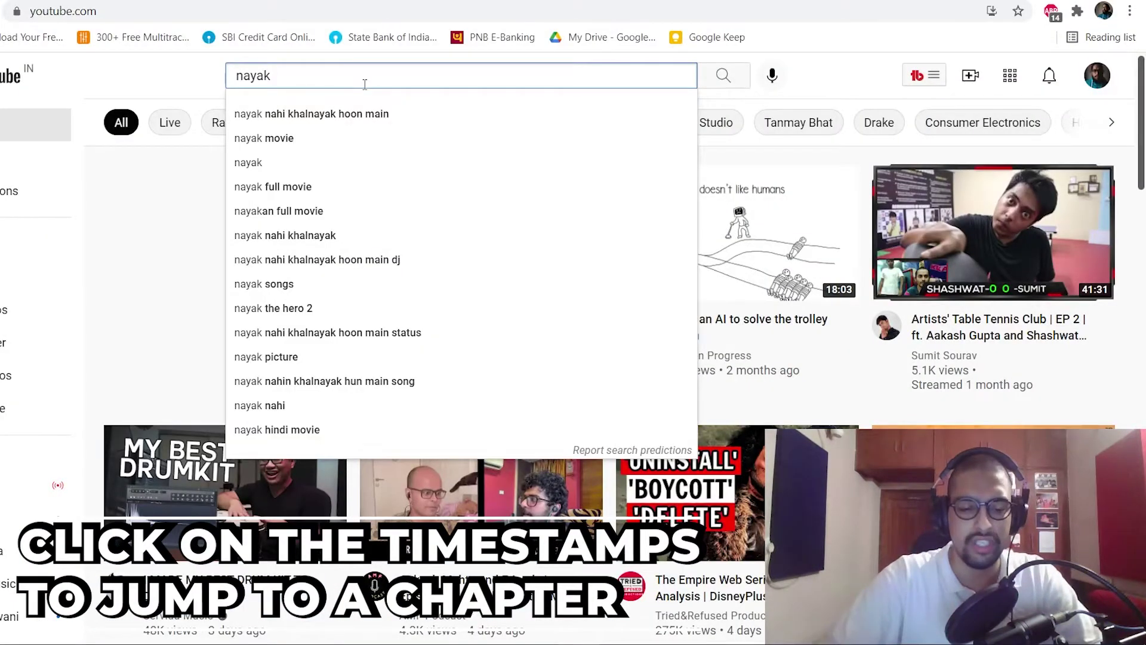
{"action": "type", "text": " sat"}
{"action": "key", "text": "Up"}
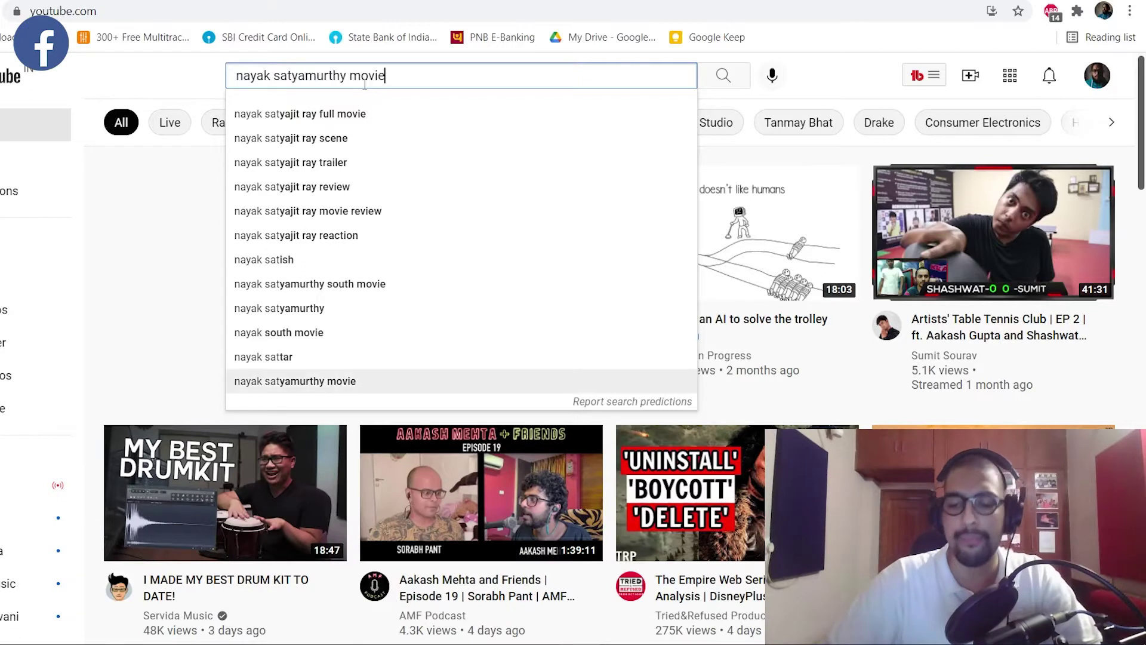
{"action": "key", "text": "Return"}
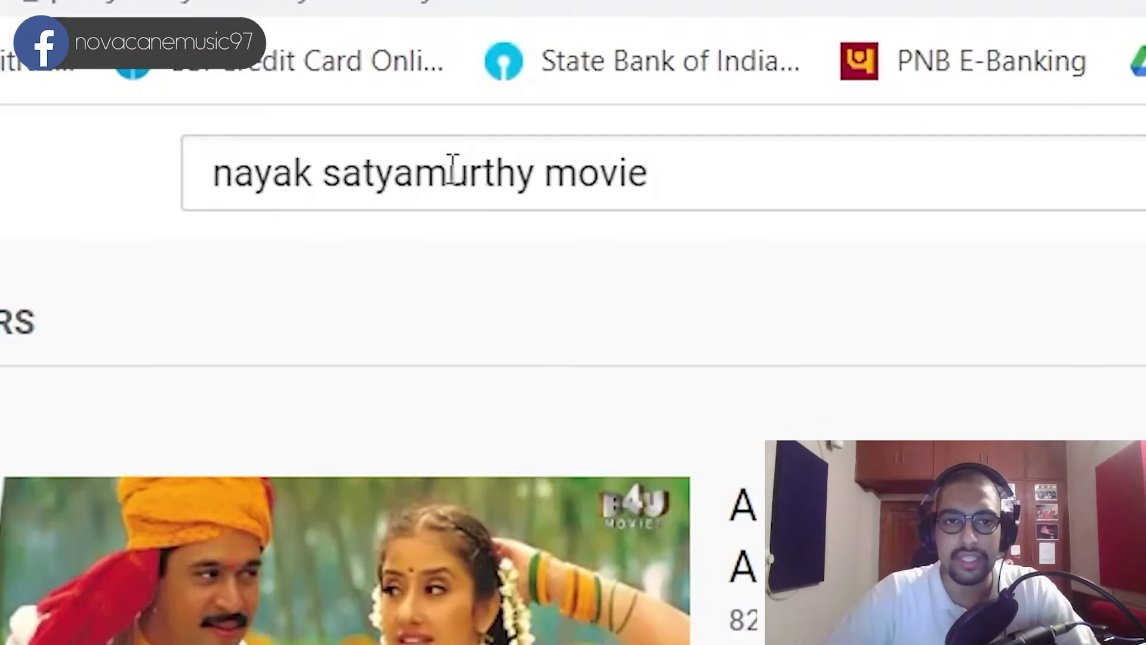
{"action": "double_click", "coordinate": [455, 171]}
{"action": "type", "text": "satyajit ray"}
{"action": "key", "text": "Return"}
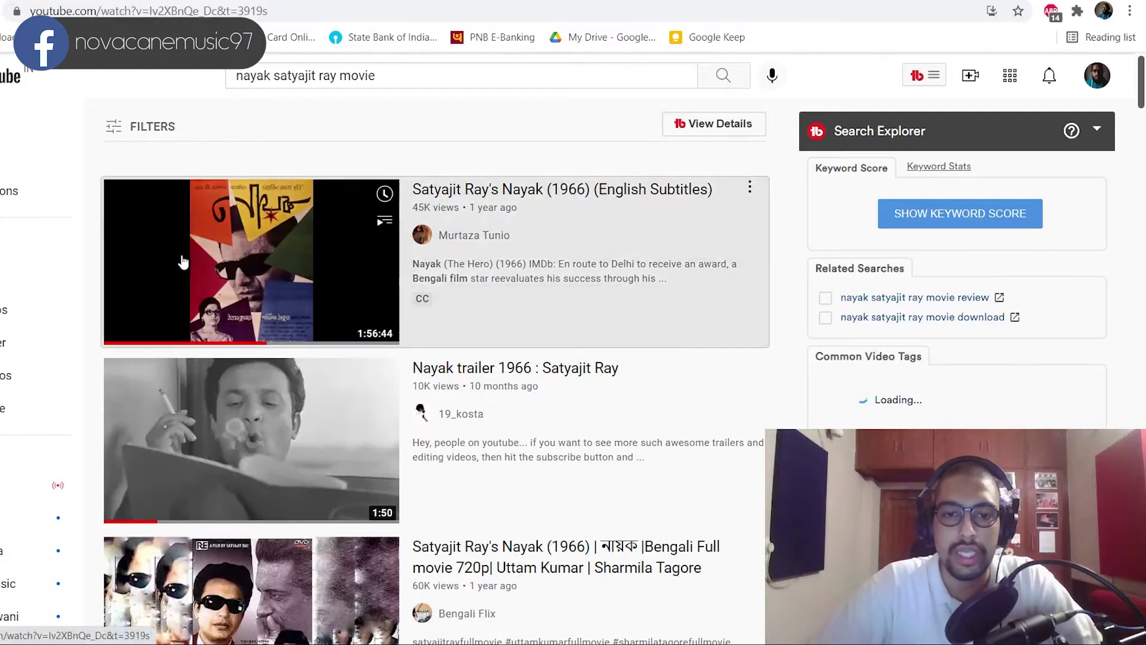
Step: Open the video "Satyajit Ray's Nayak (1966) (English Subtitles)", pause it and rewind it to the beginning
{"action": "left_click", "coordinate": [182, 266]}
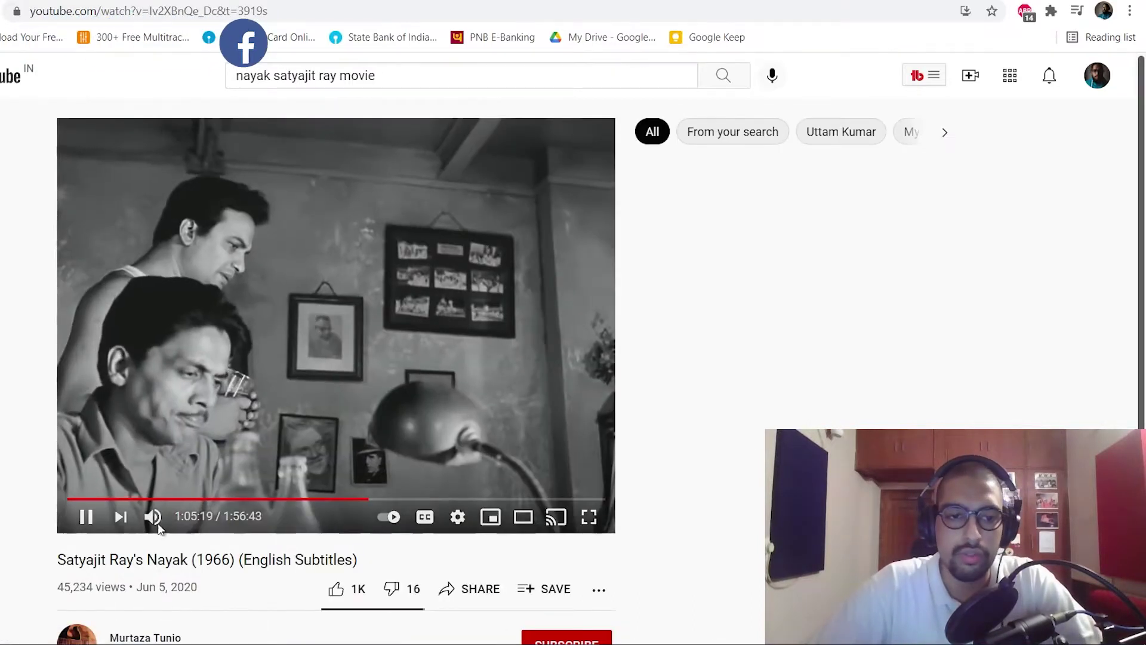
{"action": "left_click", "coordinate": [86, 515]}
{"action": "left_click_drag", "start_coordinate": [145, 497], "coordinate": [36, 494]}
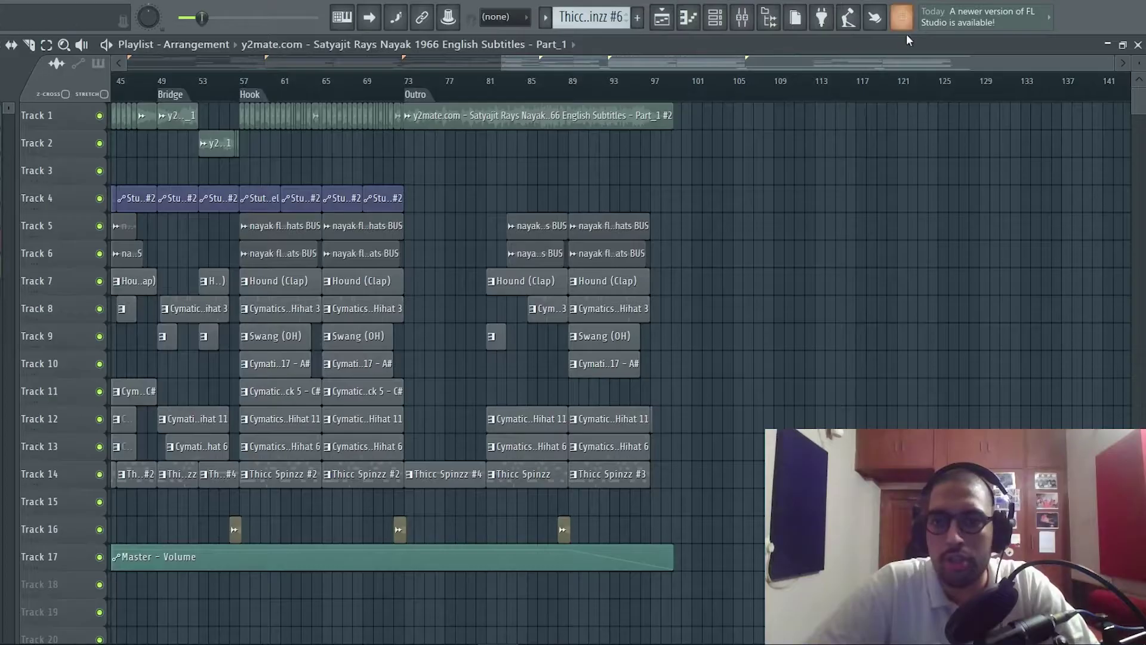
Step: In the FL Studio playlist, examine the arrangement from Intro to Outro and the sample chops on Tracks 1 to 3
{"action": "left_click_drag", "start_coordinate": [895, 61], "coordinate": [466, 112]}
{"action": "scroll", "coordinate": [186, 92], "scroll_direction": "up", "scroll_amount": 6}
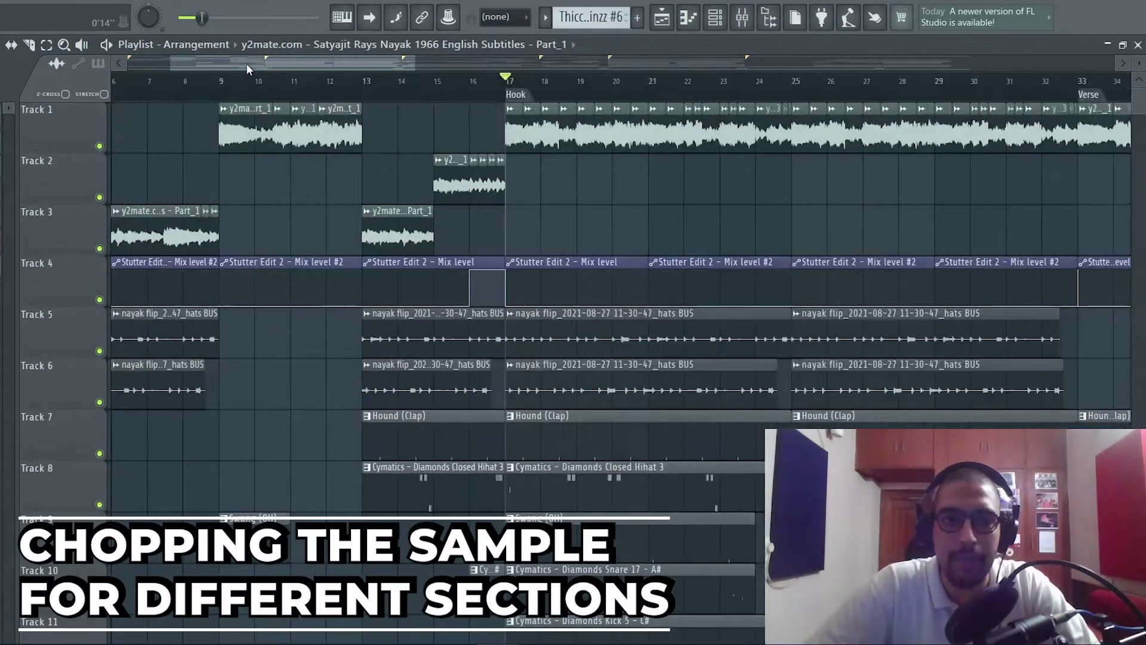
{"action": "left_click_drag", "start_coordinate": [243, 62], "coordinate": [115, 82]}
{"action": "scroll", "coordinate": [512, 75], "scroll_direction": "down", "scroll_amount": 5}
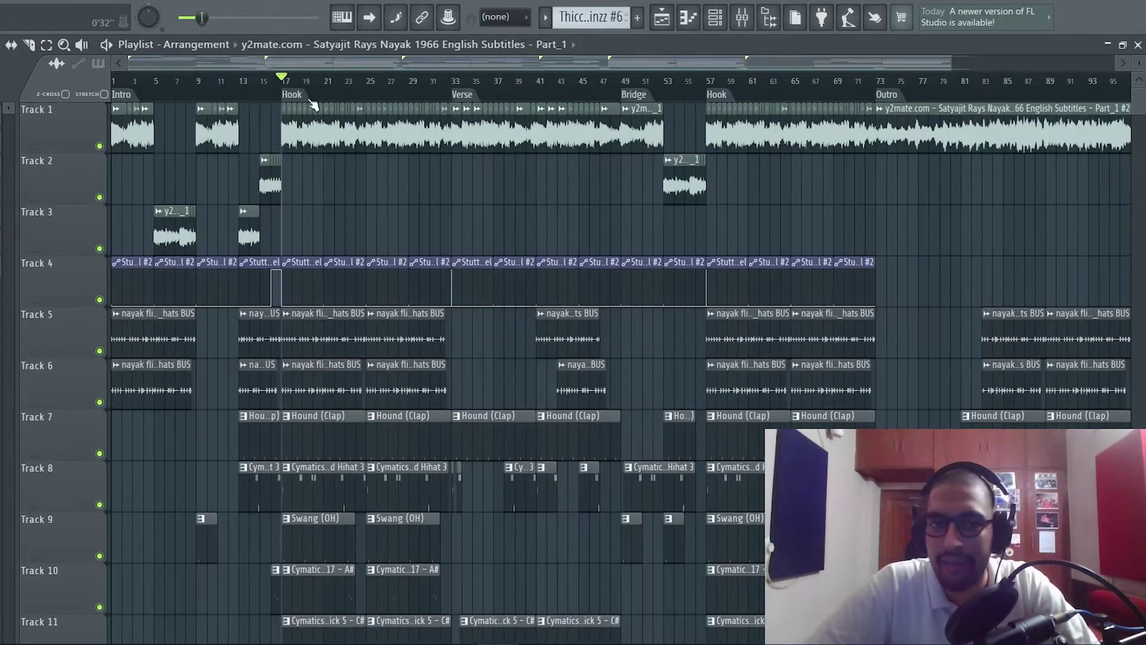
{"action": "scroll", "coordinate": [312, 105], "scroll_direction": "up", "scroll_amount": 4}
{"action": "scroll", "coordinate": [333, 92], "scroll_direction": "up", "scroll_amount": 3}
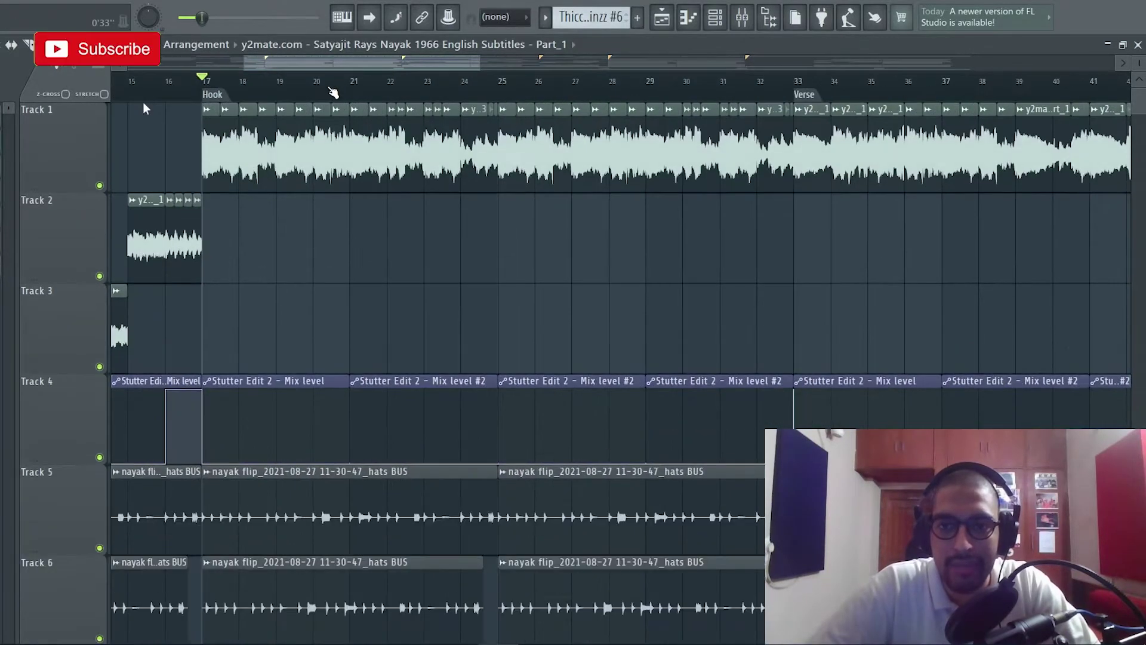
{"action": "scroll", "coordinate": [333, 92], "scroll_direction": "down", "scroll_amount": 6}
{"action": "left_click_drag", "start_coordinate": [936, 65], "coordinate": [197, 125]}
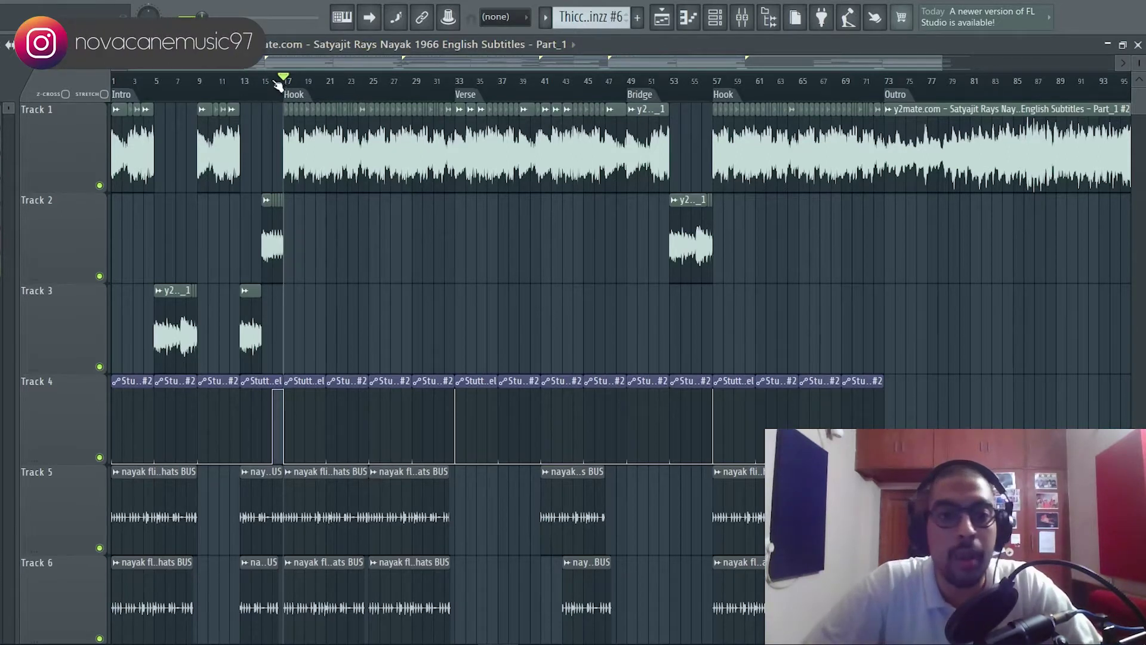
{"action": "scroll", "coordinate": [319, 85], "scroll_direction": "up", "scroll_amount": 5}
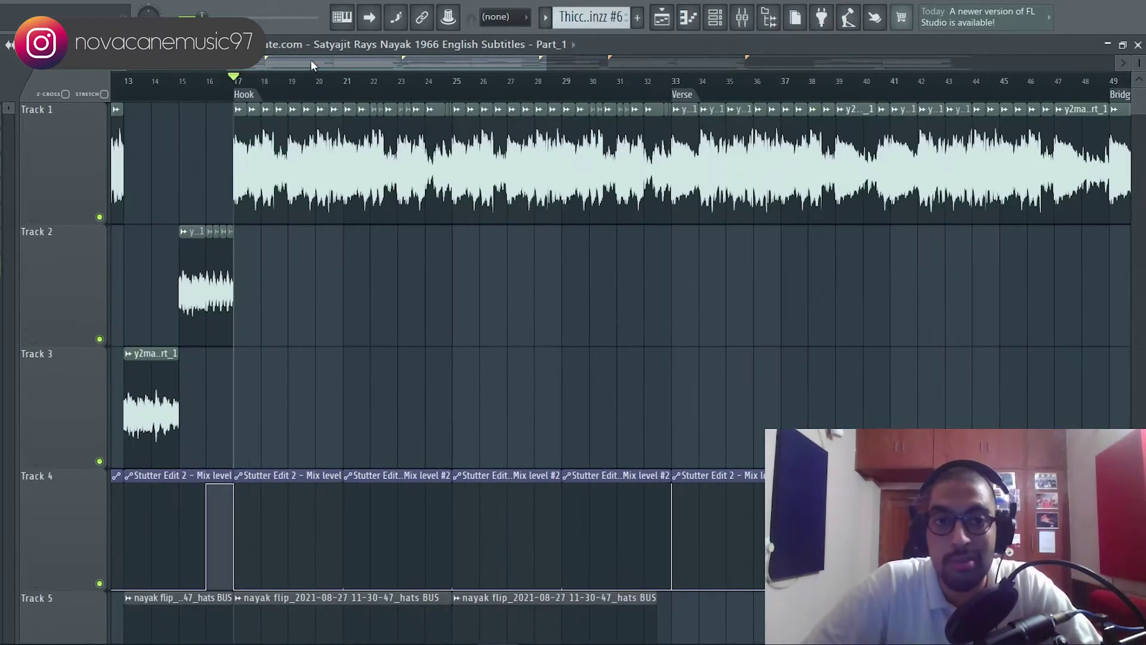
{"action": "left_click_drag", "start_coordinate": [310, 63], "coordinate": [186, 77]}
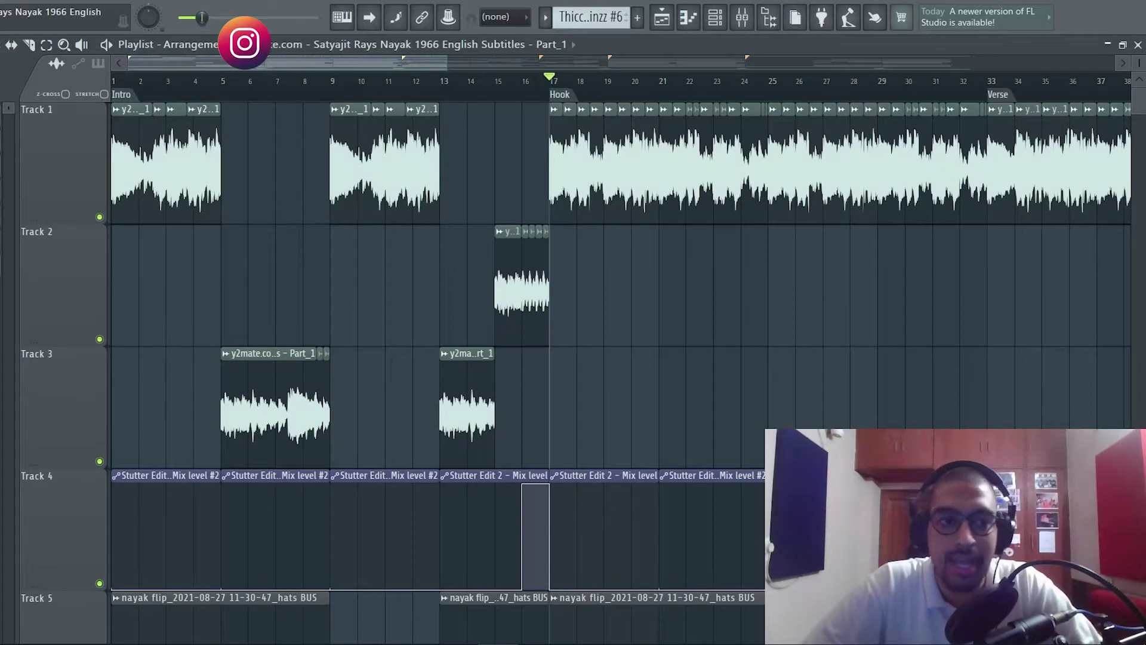
Step: Open the sampler settings of the Intro's Nayak audio clip on Track 1 and move the window clear of the clips
{"action": "double_click", "coordinate": [165, 169]}
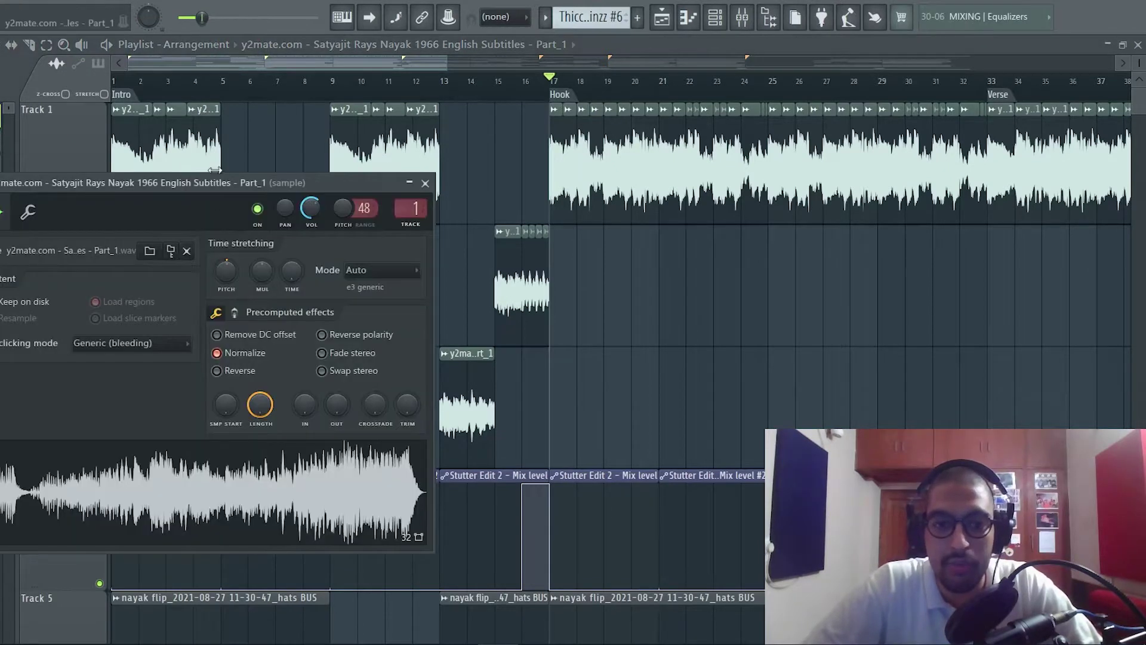
{"action": "left_click_drag", "start_coordinate": [204, 188], "coordinate": [557, 102]}
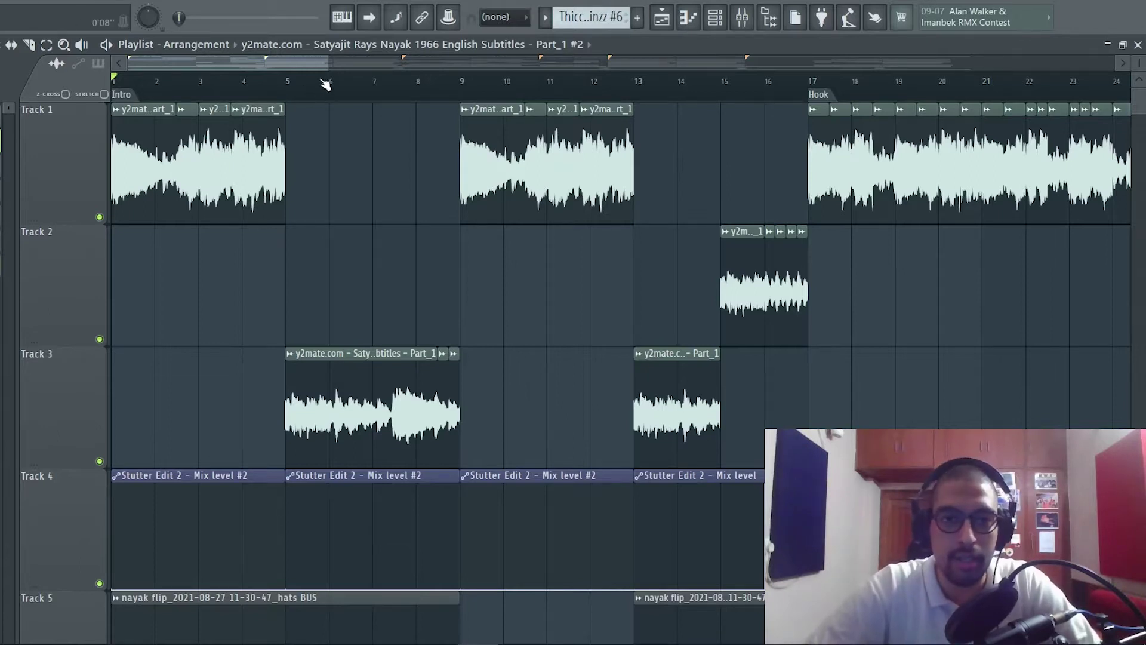
Step: Solo Track 1 in the playlist and unmute Tracks 2, 3 and 4 alongside it
{"action": "left_click_drag", "start_coordinate": [326, 64], "coordinate": [382, 64]}
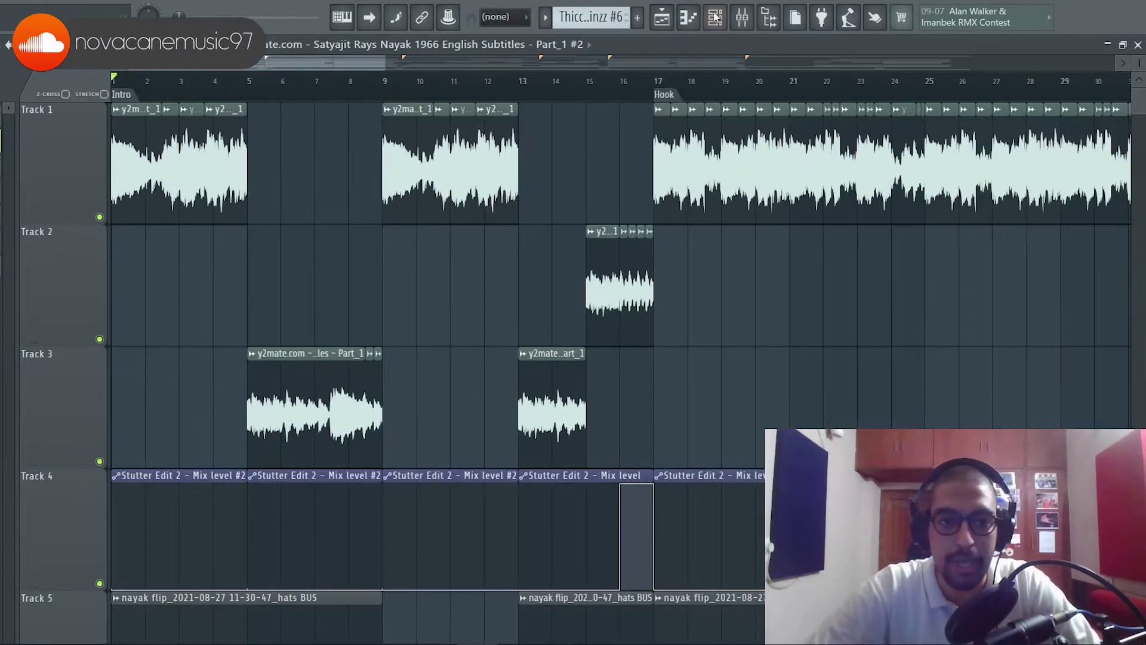
{"action": "right_click", "coordinate": [99, 217]}
{"action": "left_click", "coordinate": [99, 339]}
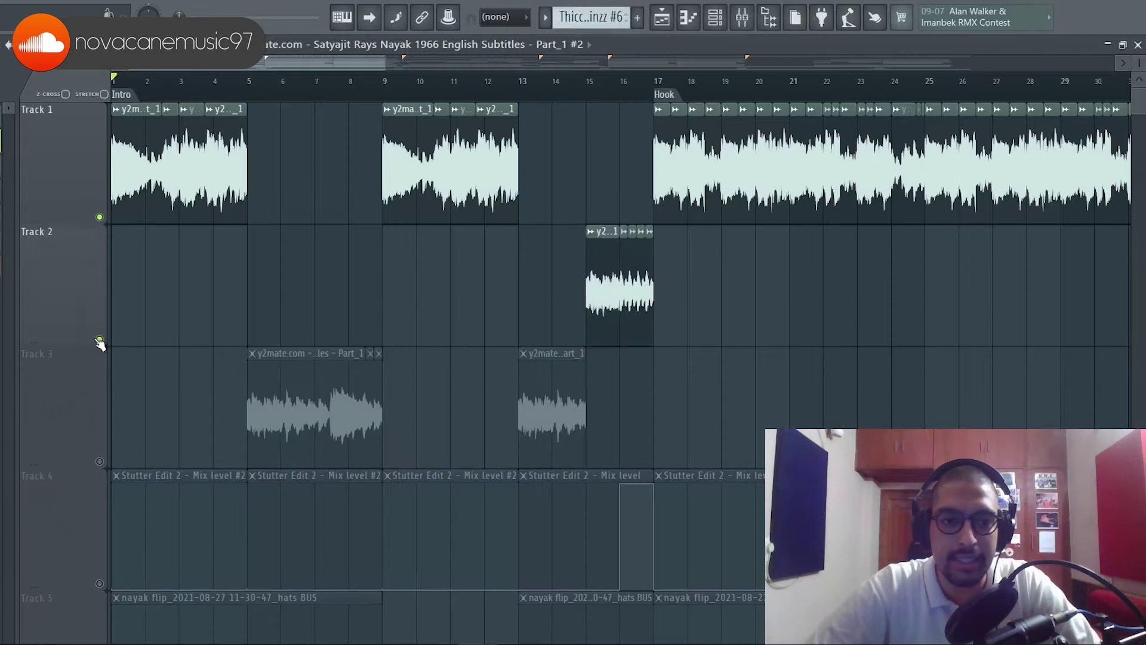
{"action": "left_click", "coordinate": [99, 461]}
{"action": "left_click", "coordinate": [99, 584]}
{"action": "scroll", "coordinate": [139, 79], "scroll_direction": "up", "scroll_amount": 2}
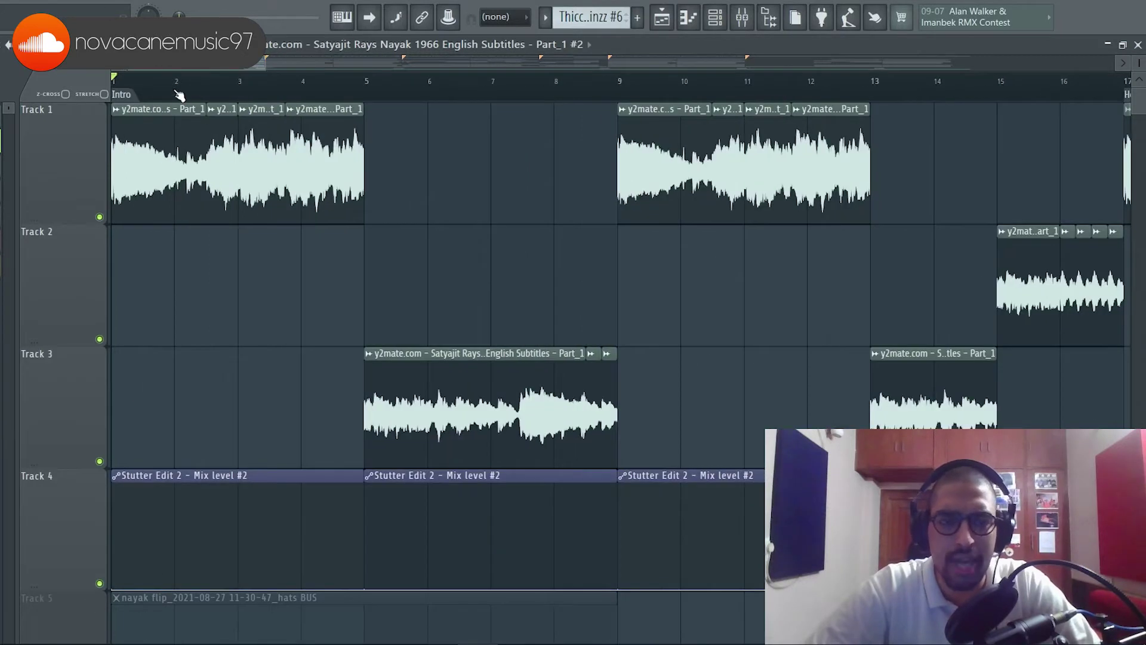
Step: Play the Intro's sample chops into bar 9, stop, and set the playback position to about bar 8
{"action": "left_click_drag", "start_coordinate": [273, 62], "coordinate": [286, 62]}
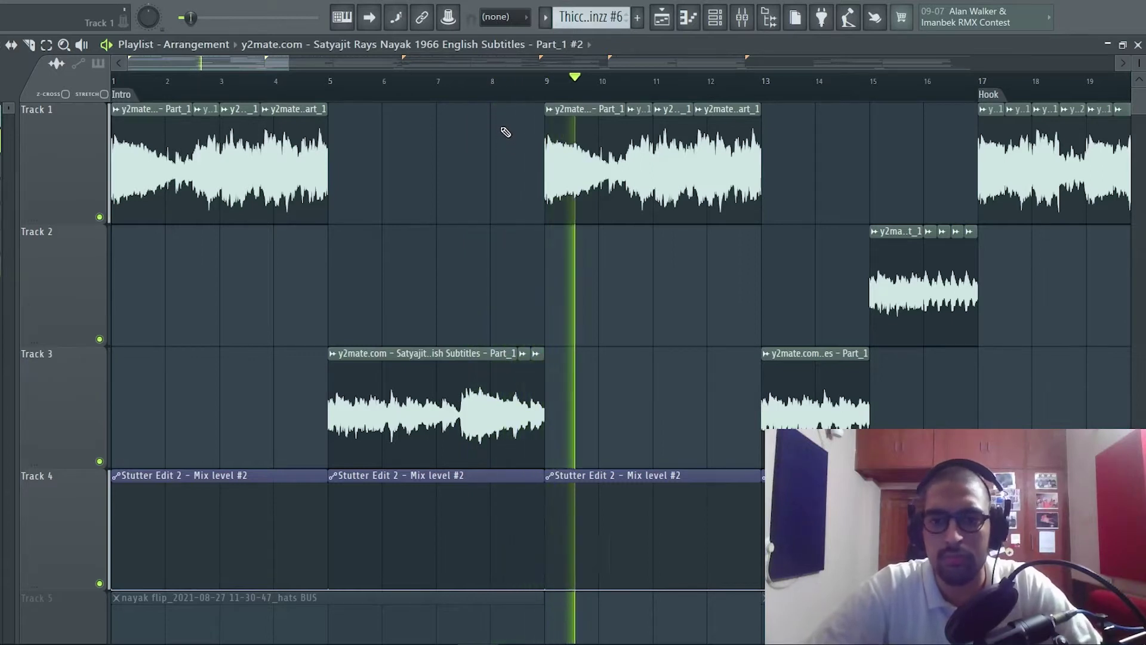
{"action": "key", "text": "space"}
{"action": "left_click", "coordinate": [491, 88]}
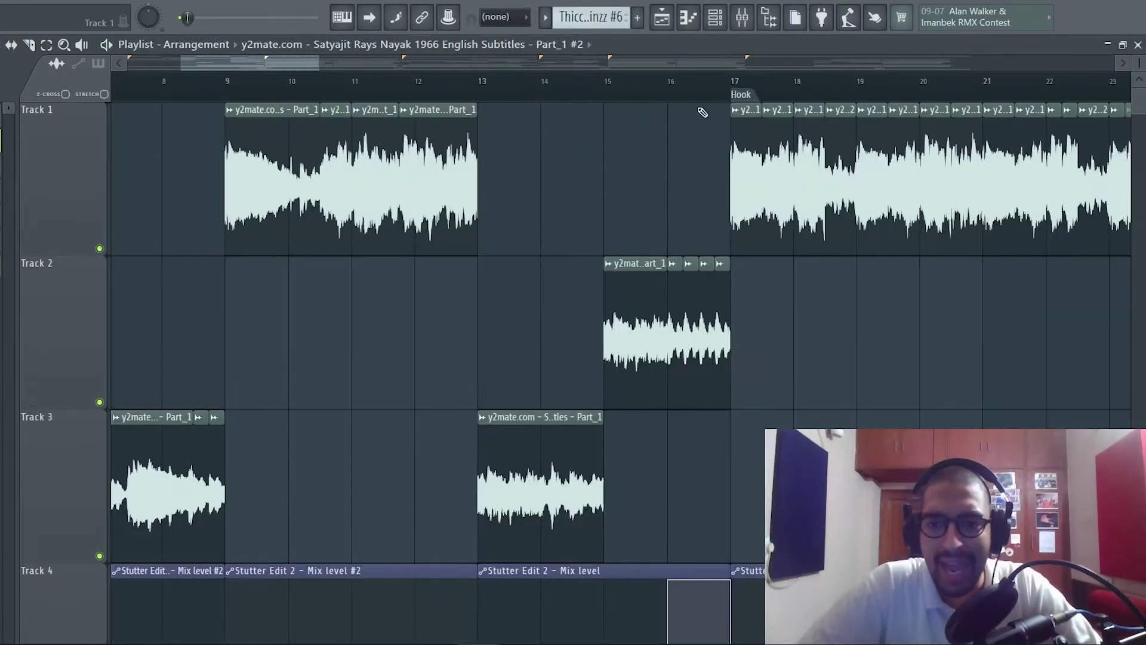
Step: Play the Track 2 sample chops leading into the Hook from bar 15, then stop playback
{"action": "scroll", "coordinate": [702, 101], "scroll_direction": "up", "scroll_amount": 5}
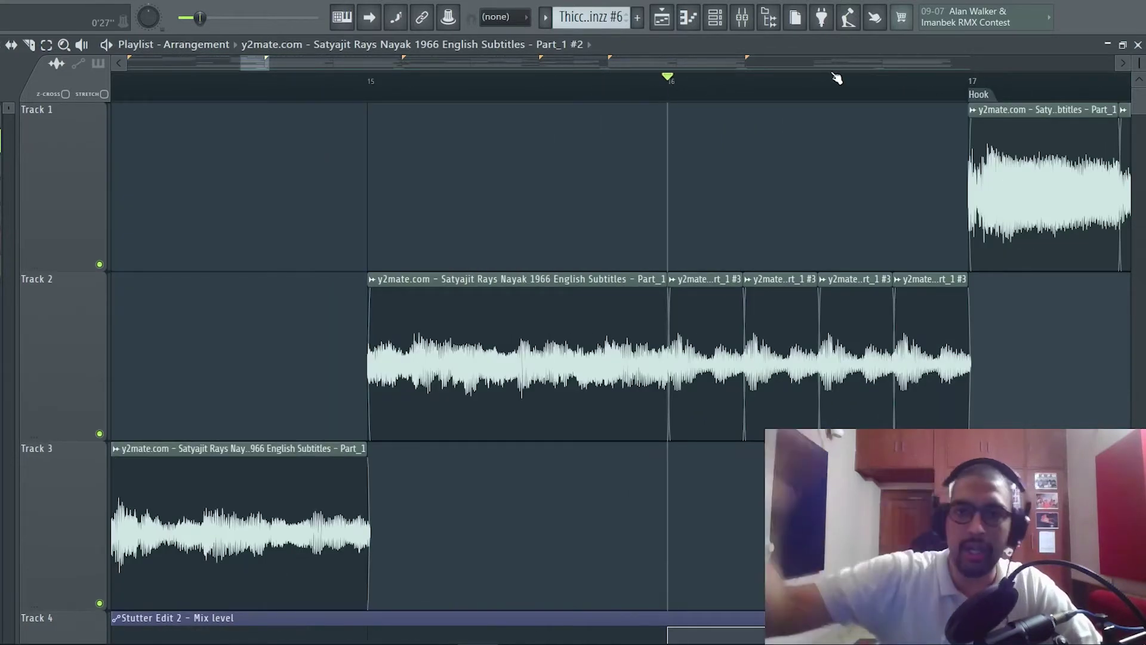
{"action": "left_click", "coordinate": [357, 90]}
{"action": "key", "text": "space"}
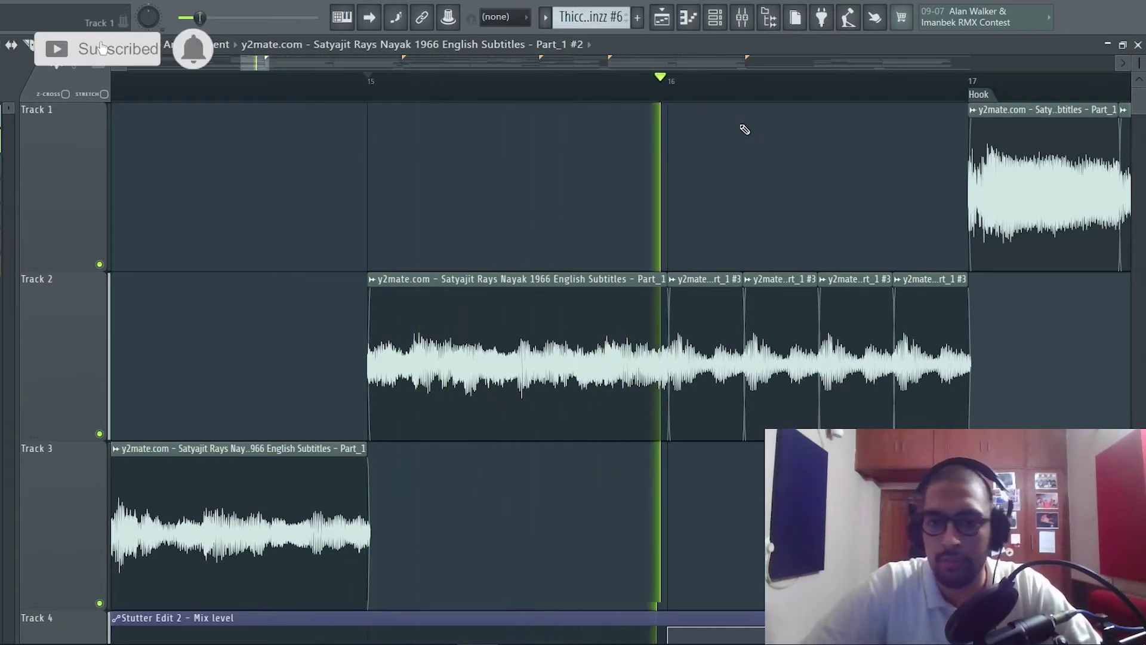
{"action": "key", "text": "space"}
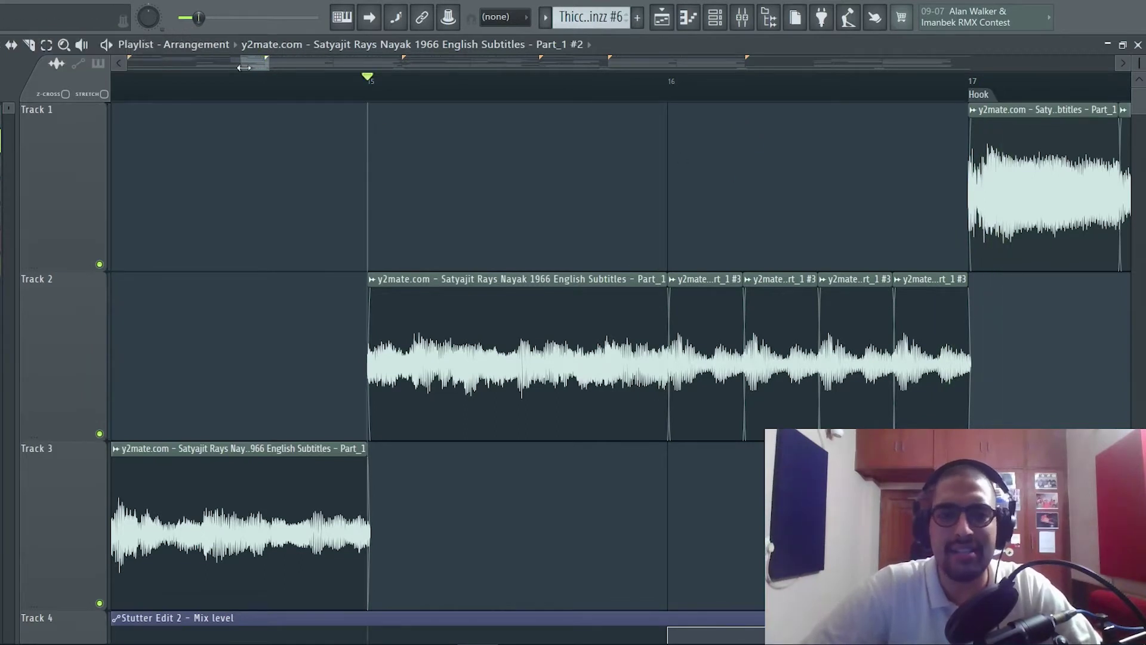
Step: Examine how the sample chops are arranged across the Intro and Hook sections on Tracks 1 to 3
{"action": "left_click_drag", "start_coordinate": [241, 62], "coordinate": [216, 70]}
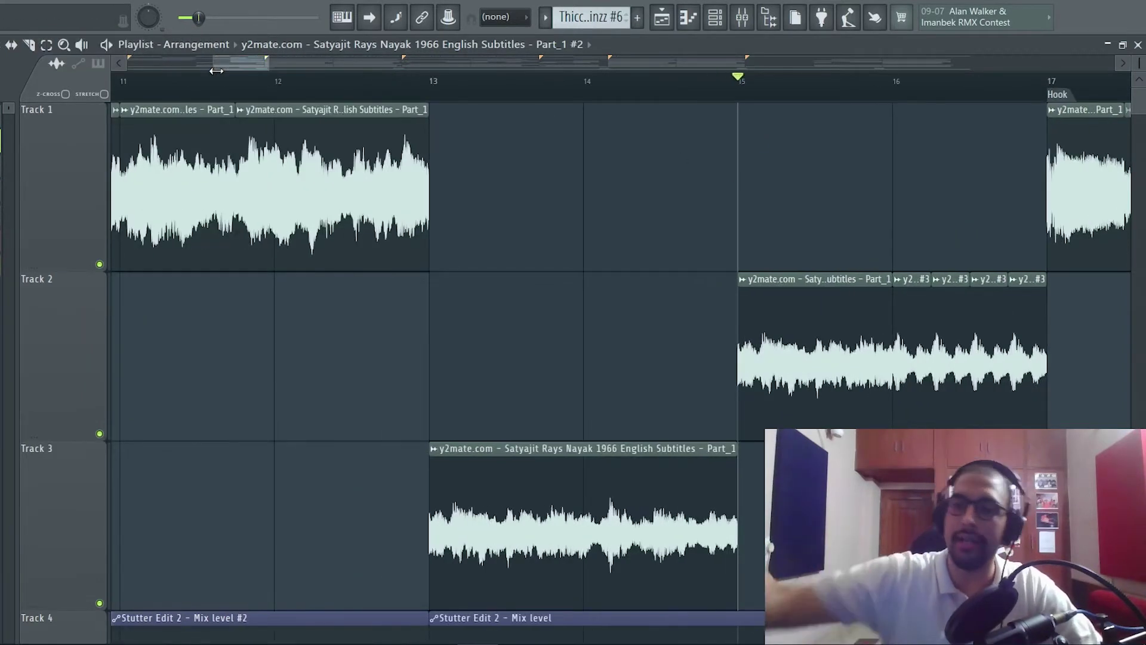
{"action": "left_click_drag", "start_coordinate": [214, 60], "coordinate": [117, 76]}
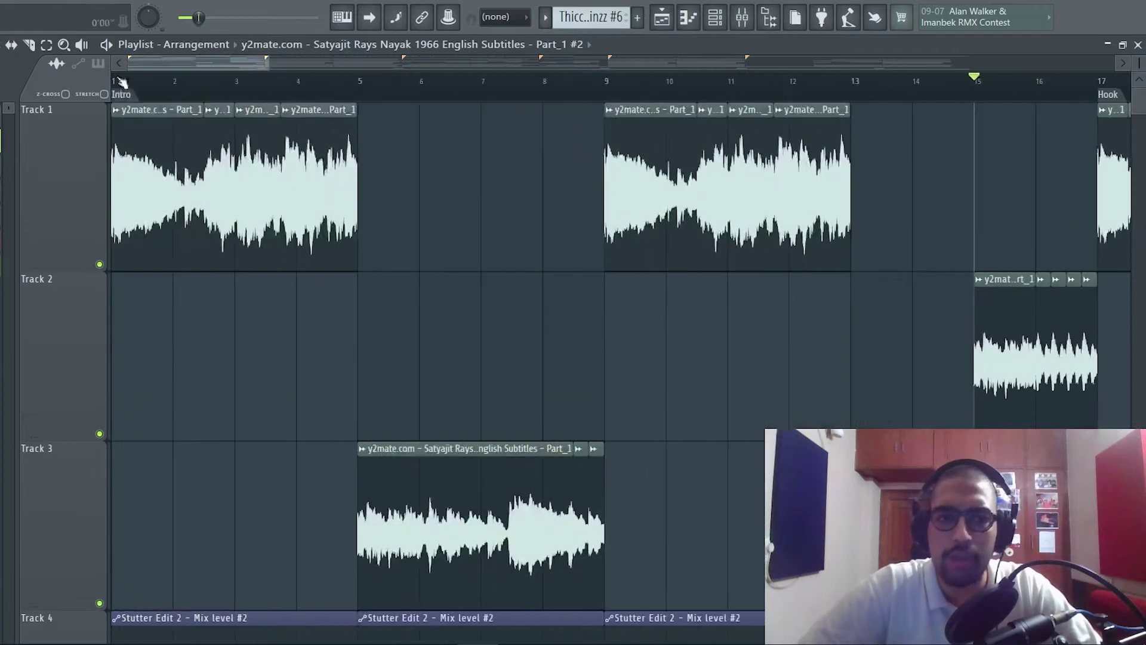
{"action": "left_click_drag", "start_coordinate": [266, 60], "coordinate": [340, 61]}
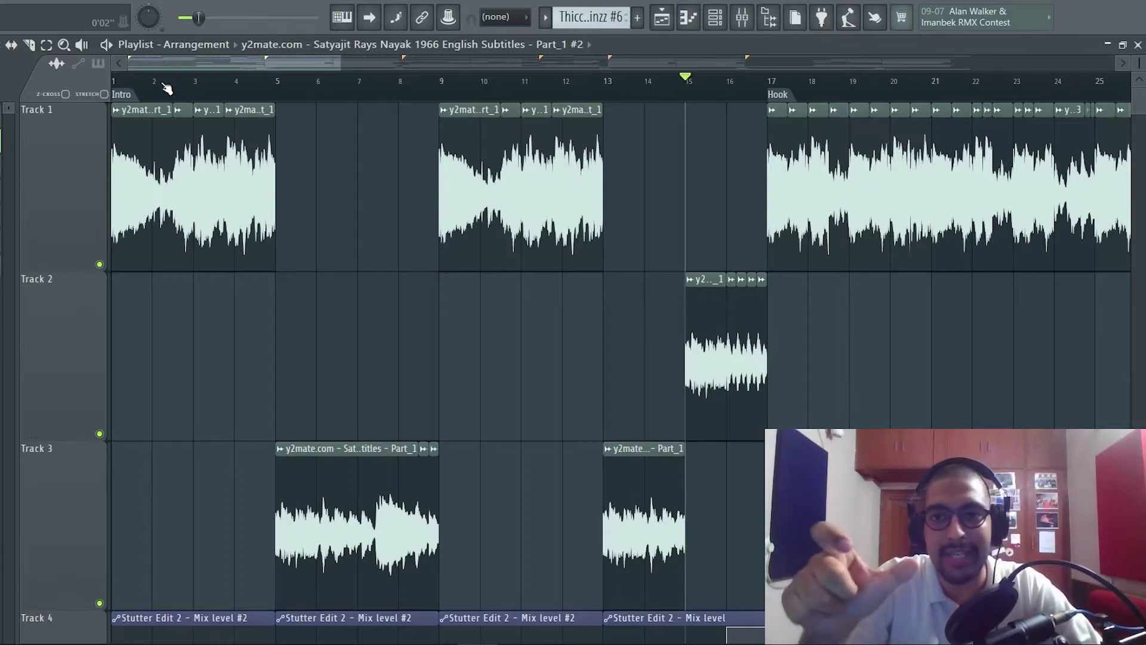
{"action": "left_click_drag", "start_coordinate": [163, 60], "coordinate": [267, 72]}
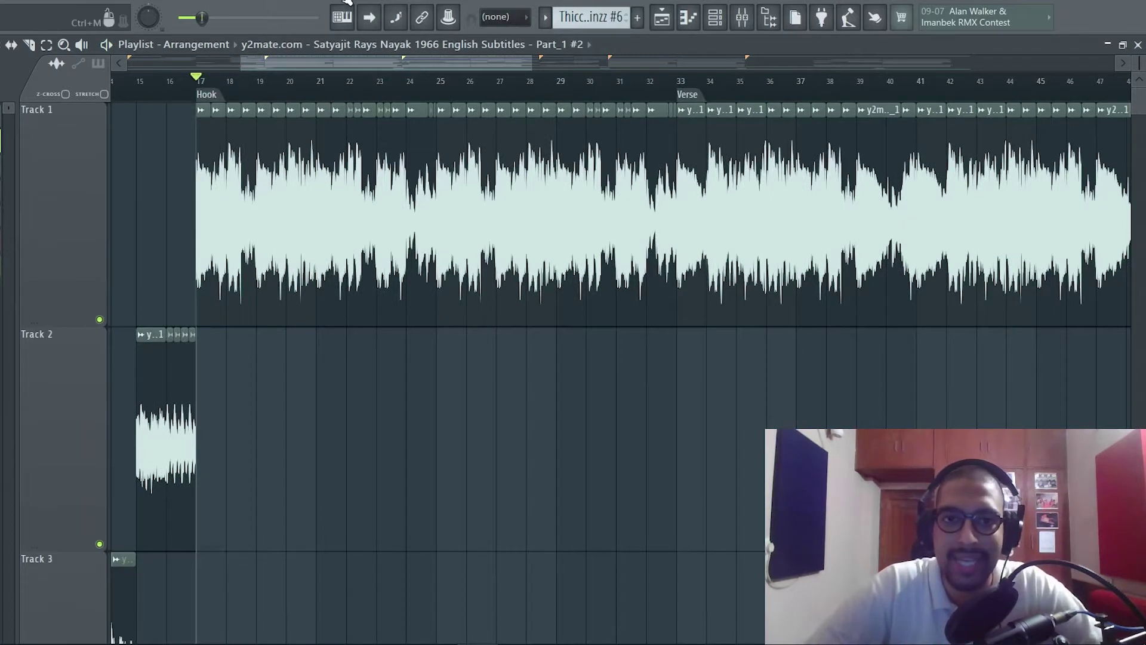
{"action": "left_click_drag", "start_coordinate": [271, 53], "coordinate": [102, 74]}
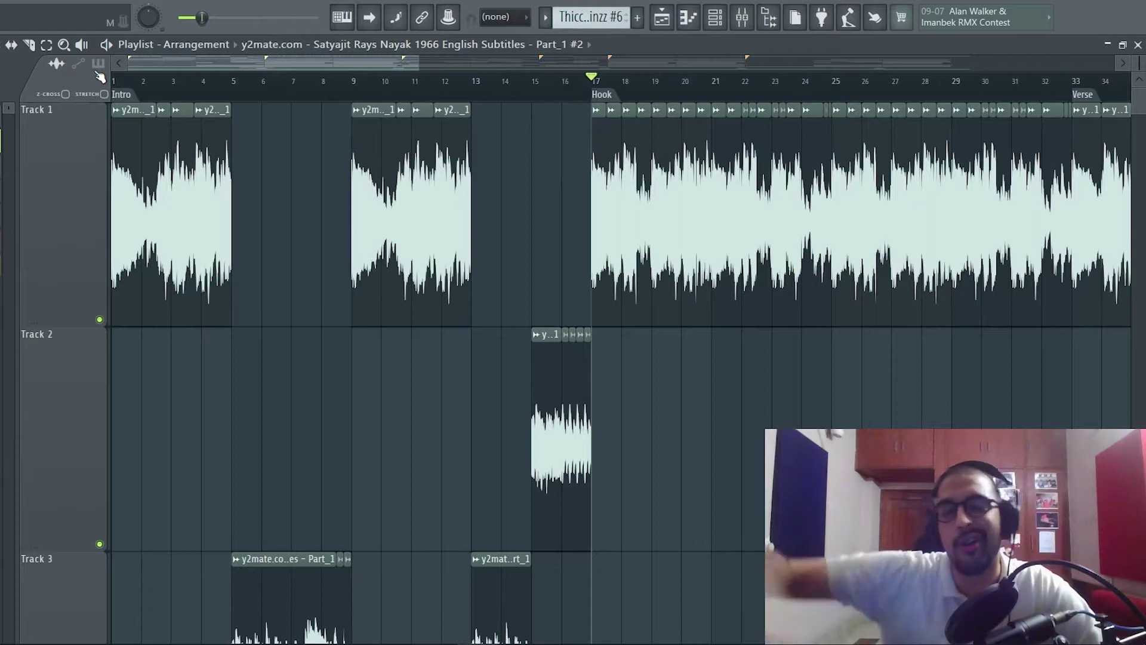
{"action": "left_click_drag", "start_coordinate": [236, 62], "coordinate": [321, 120]}
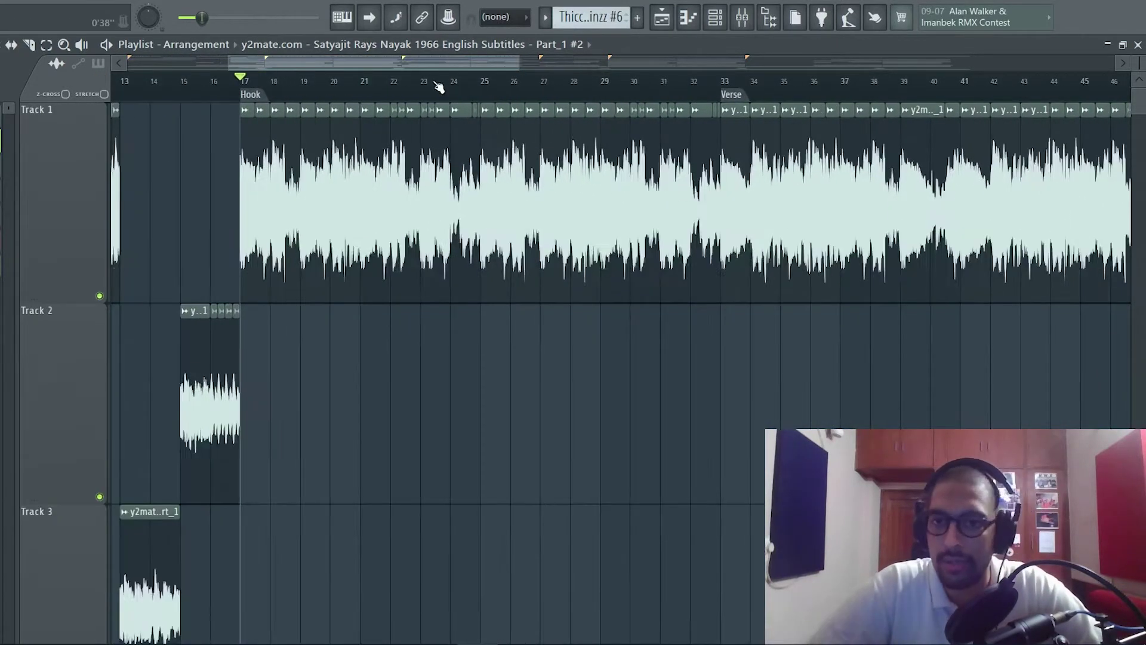
{"action": "scroll", "coordinate": [437, 87], "scroll_direction": "down", "scroll_amount": 3}
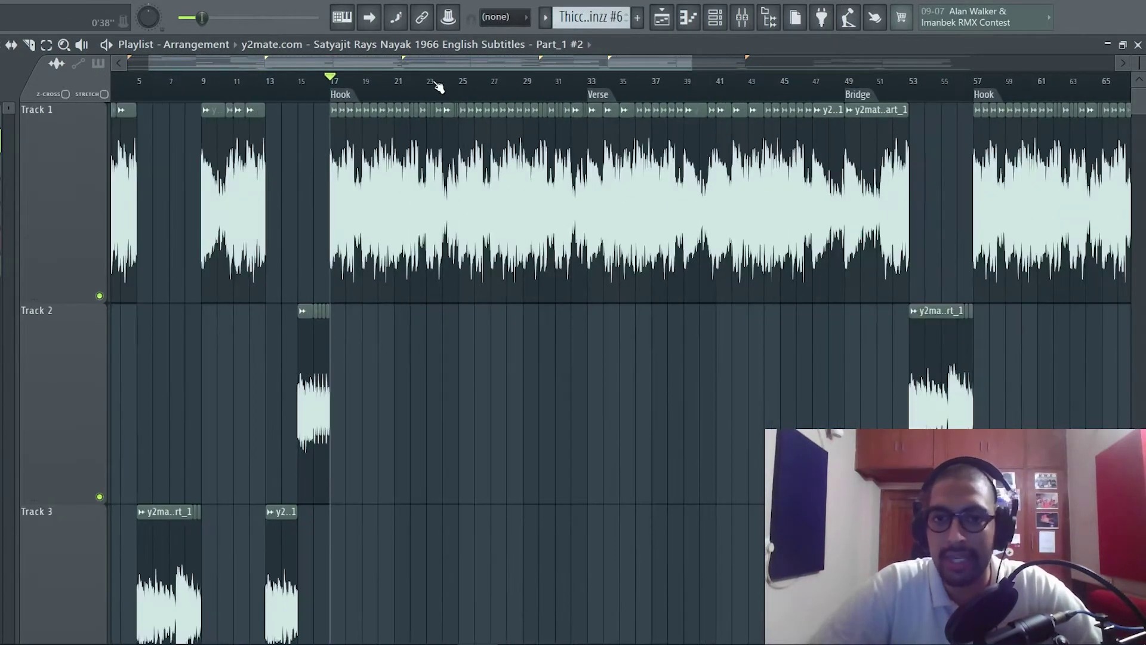
Step: Play the Verse section's sample chops from bar 33, then stop playback
{"action": "left_click", "coordinate": [610, 98]}
{"action": "scroll", "coordinate": [610, 98], "scroll_direction": "up", "scroll_amount": 1}
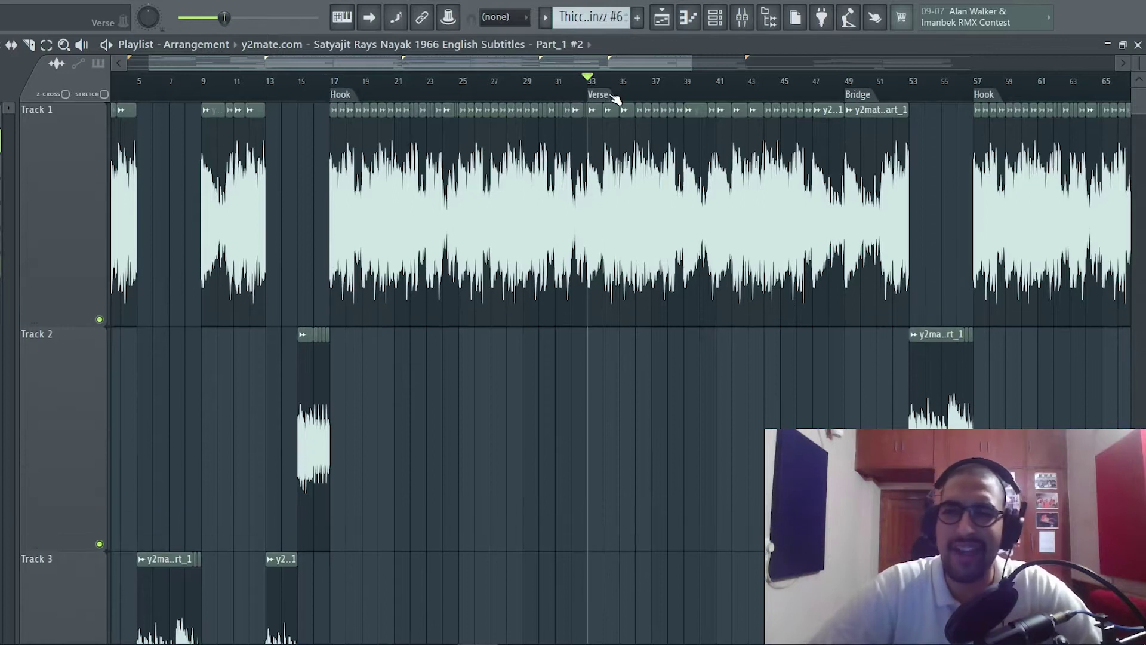
{"action": "left_click_drag", "start_coordinate": [597, 64], "coordinate": [621, 93]}
{"action": "scroll", "coordinate": [624, 97], "scroll_direction": "up", "scroll_amount": 1}
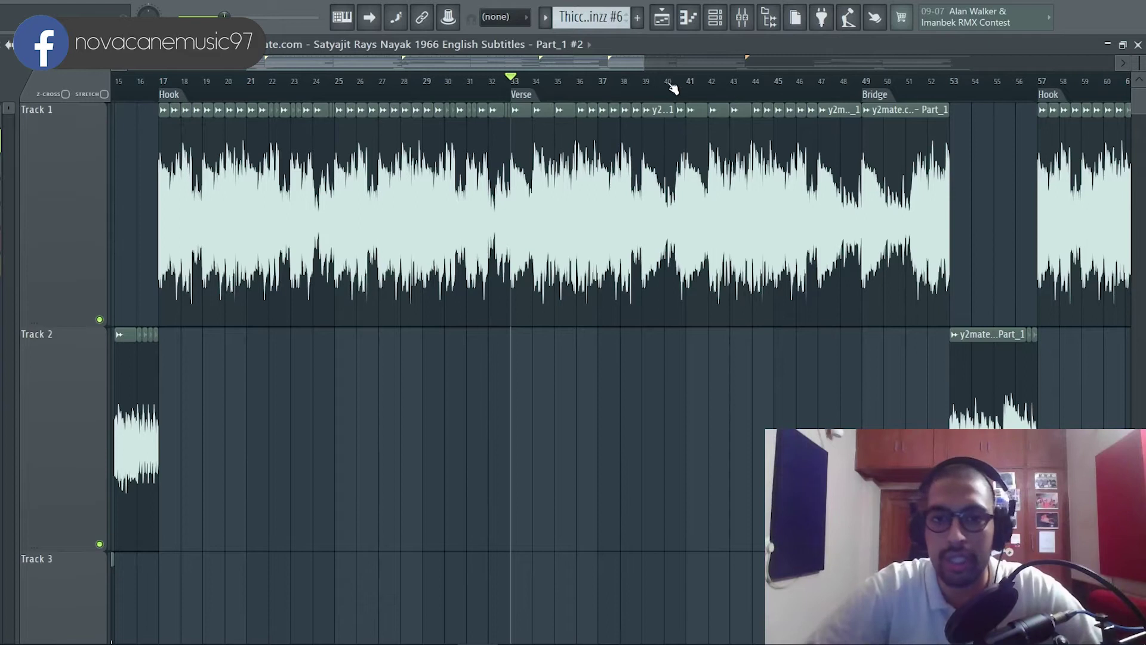
{"action": "scroll", "coordinate": [647, 91], "scroll_direction": "up", "scroll_amount": 2}
{"action": "scroll", "coordinate": [647, 90], "scroll_direction": "down", "scroll_amount": 3}
{"action": "key", "text": "space"}
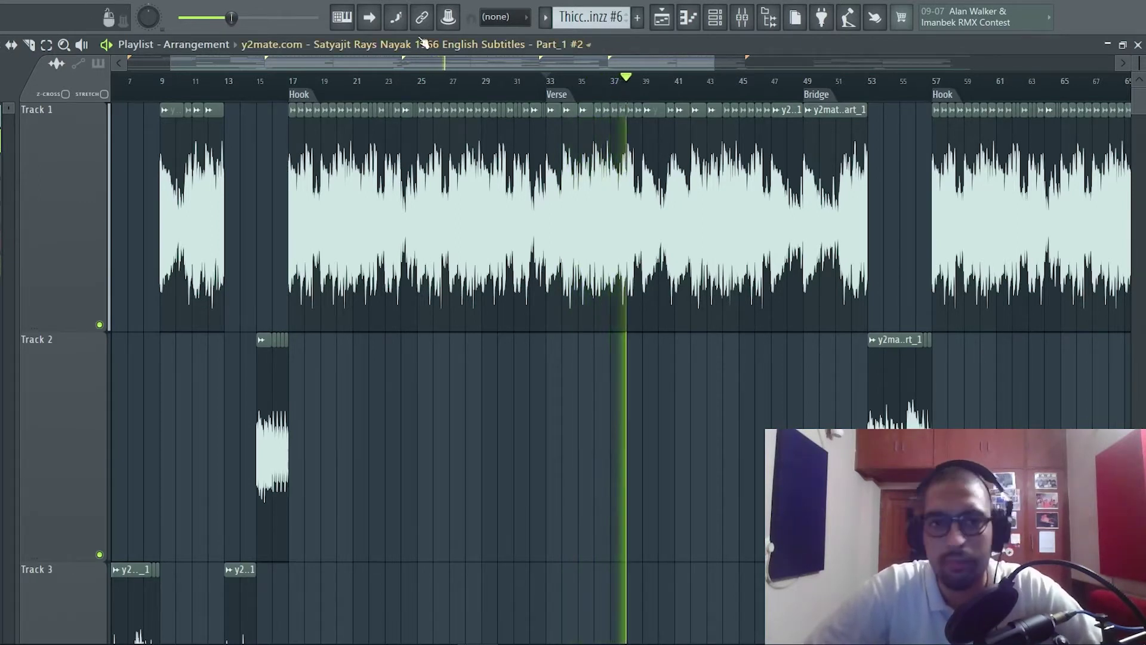
{"action": "key", "text": "space"}
Step: Set the playback position to the Bridge at bar 49 and to about bar 72, just before the Outro
{"action": "left_click_drag", "start_coordinate": [597, 63], "coordinate": [779, 63]}
{"action": "left_click", "coordinate": [487, 94]}
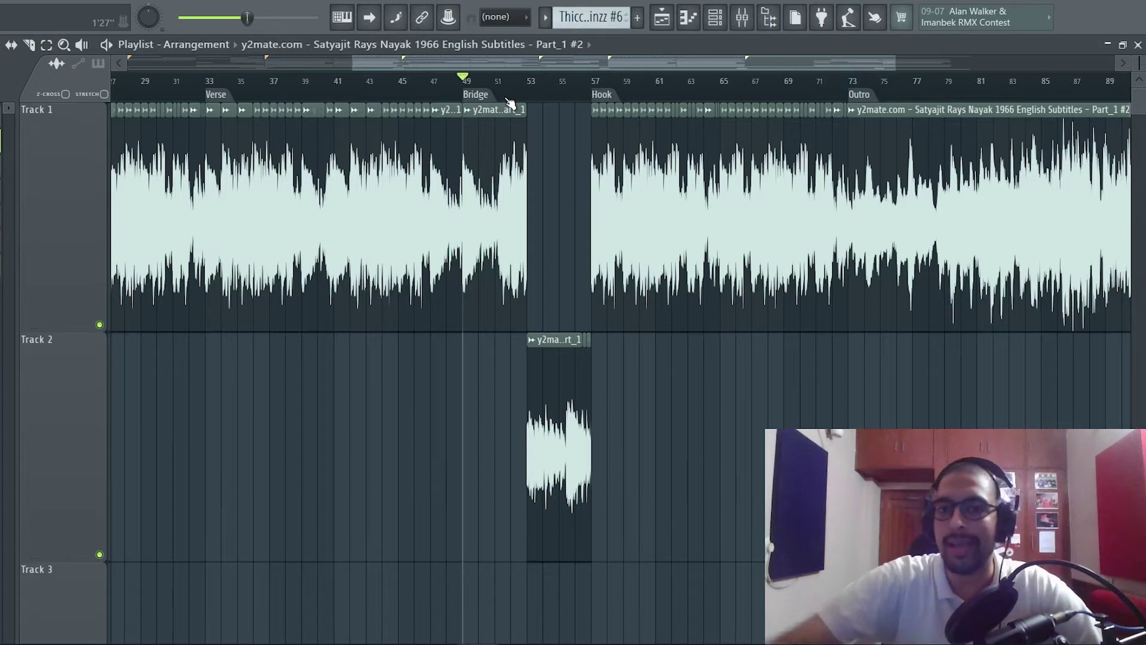
{"action": "left_click_drag", "start_coordinate": [498, 66], "coordinate": [661, 75]}
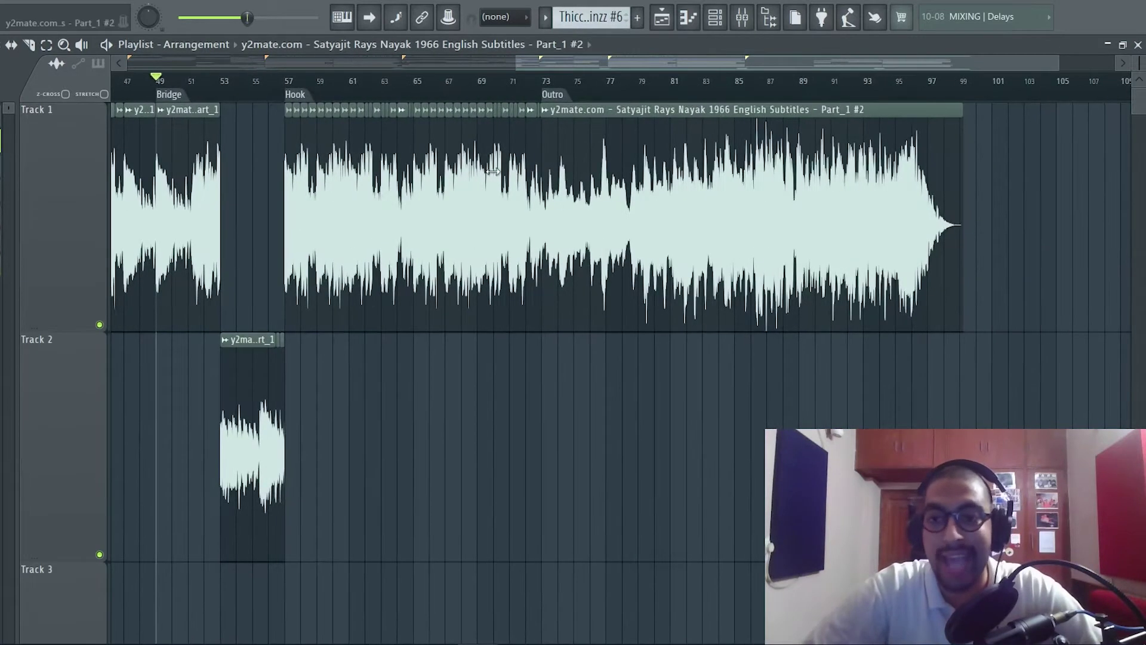
{"action": "left_click", "coordinate": [525, 95]}
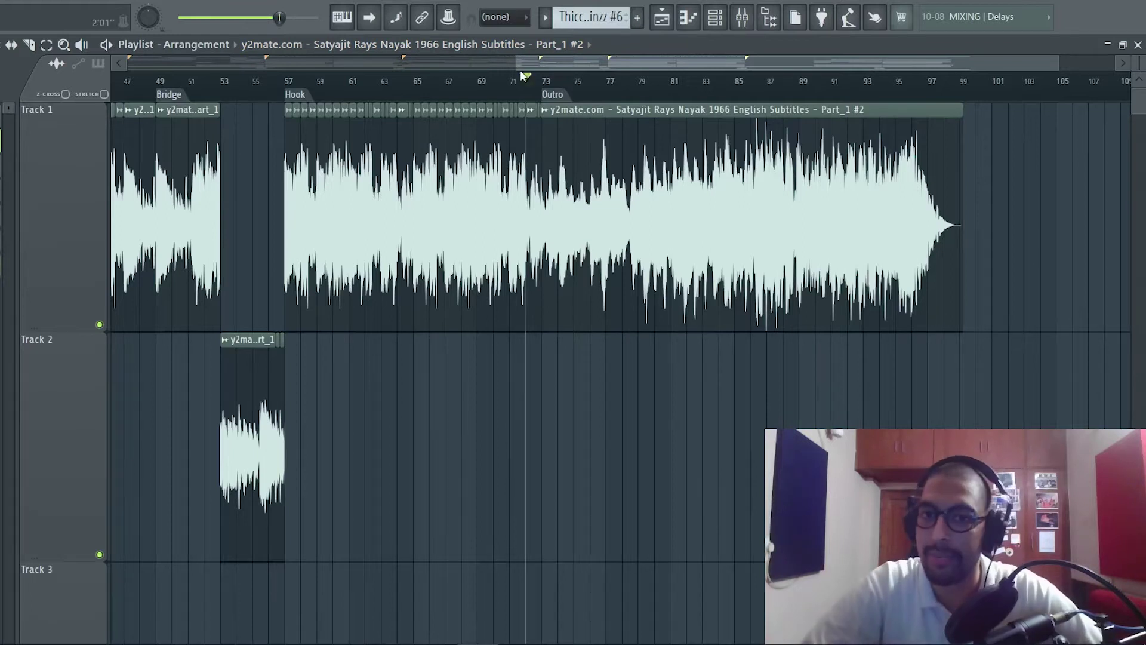
Step: Look over the full arrangement of sample chops from the Intro to the Outro
{"action": "left_click_drag", "start_coordinate": [518, 61], "coordinate": [153, 62]}
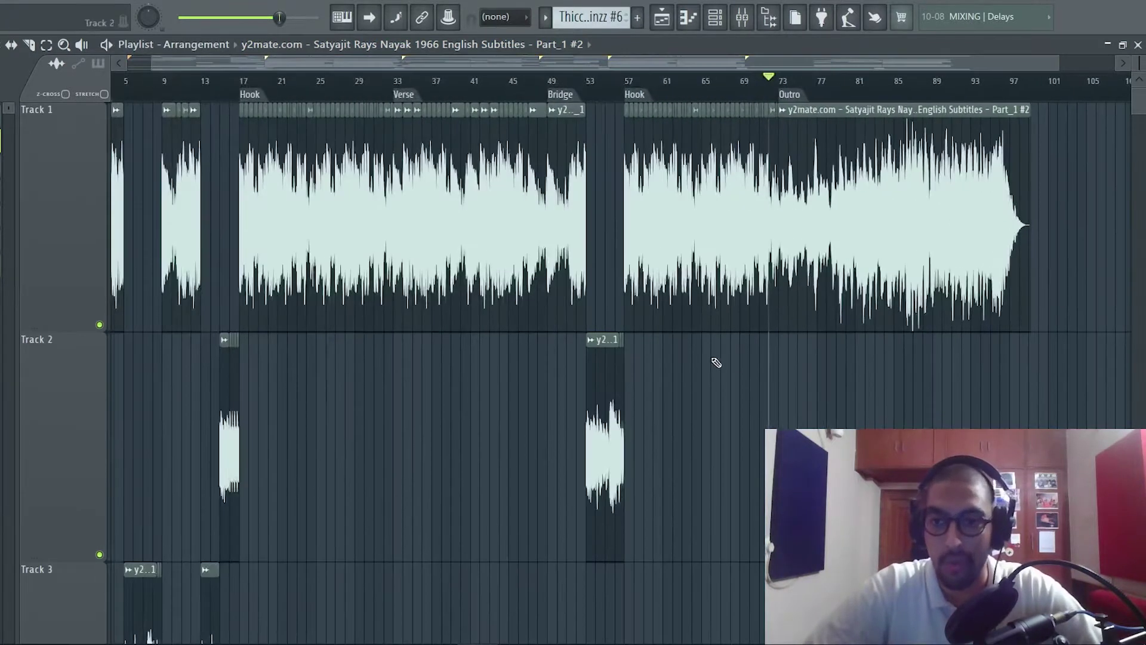
{"action": "scroll", "coordinate": [729, 365], "scroll_direction": "down", "scroll_amount": 5}
{"action": "scroll", "coordinate": [731, 367], "scroll_direction": "up", "scroll_amount": 5}
{"action": "scroll", "coordinate": [732, 366], "scroll_direction": "down", "scroll_amount": 2}
{"action": "left_click_drag", "start_coordinate": [591, 62], "coordinate": [558, 68]}
{"action": "scroll", "coordinate": [346, 251], "scroll_direction": "up", "scroll_amount": 2}
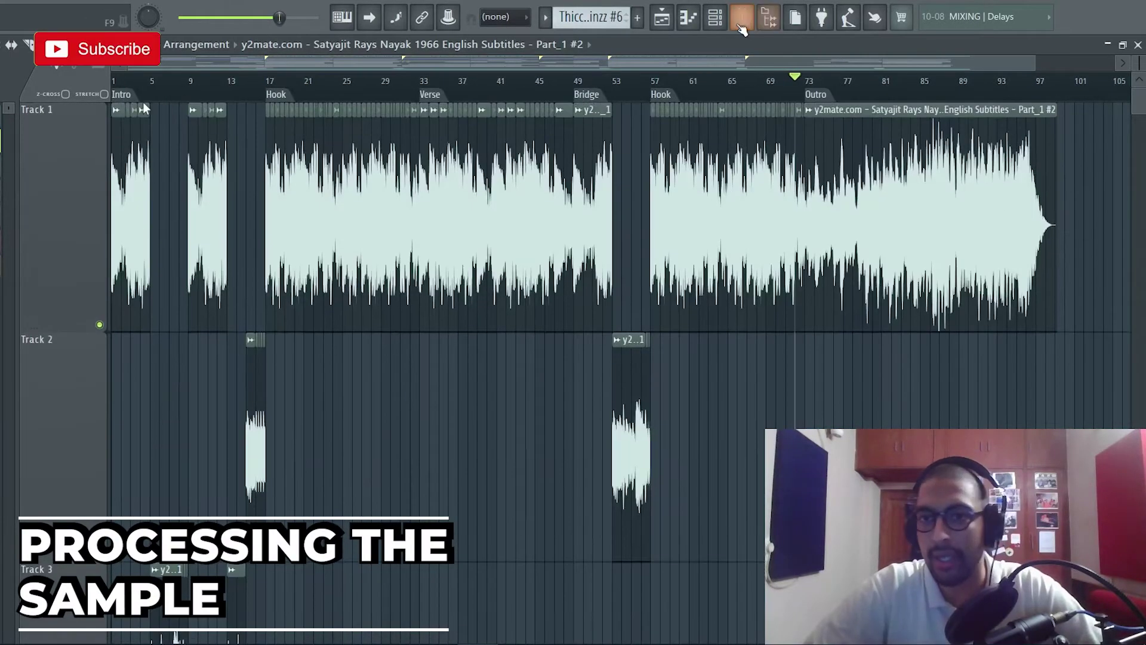
Step: Open the sample channel in the mixer and review the Cymatics Origin settings
{"action": "left_click", "coordinate": [740, 25]}
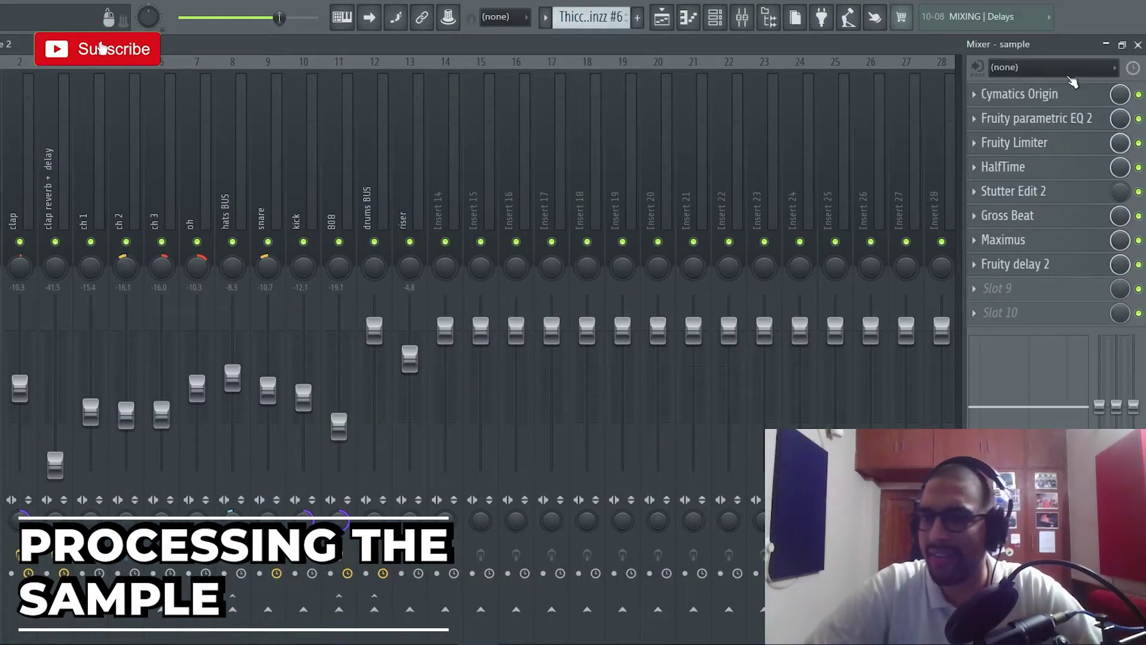
{"action": "left_click", "coordinate": [1036, 94]}
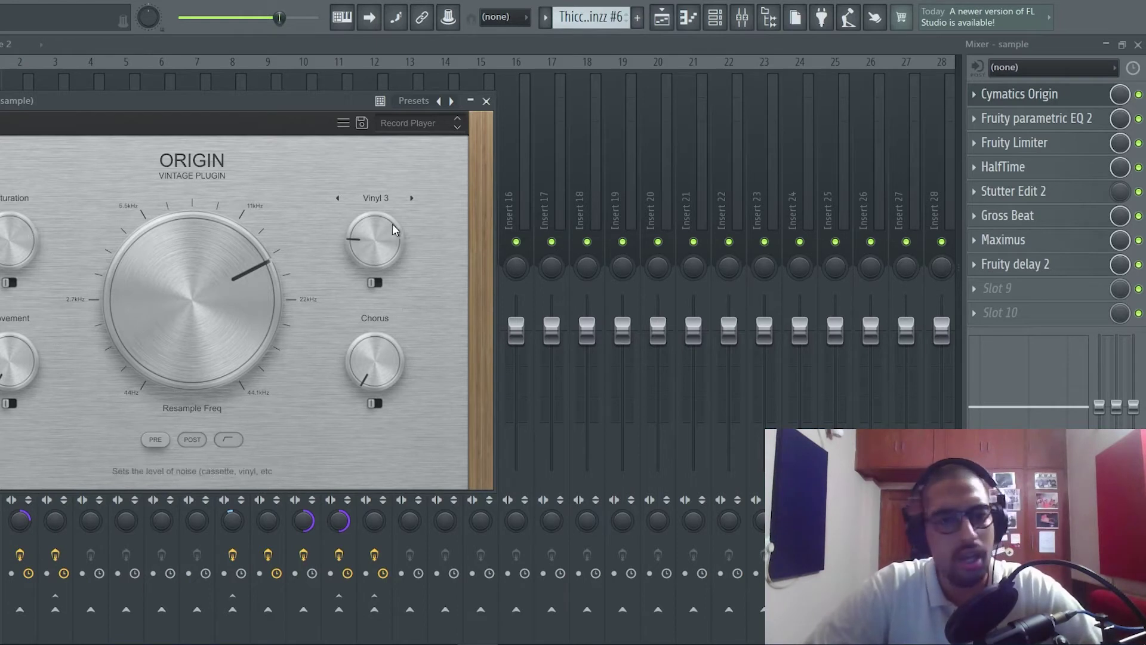
{"action": "left_click", "coordinate": [487, 101]}
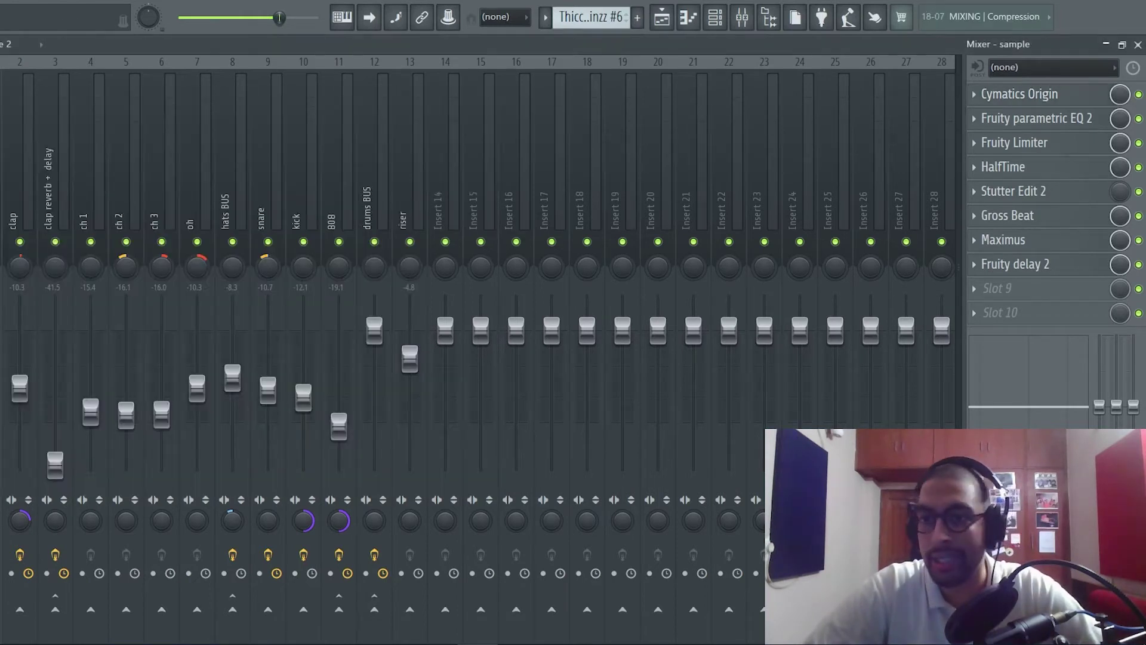
Step: Inspect the Fruity parametric EQ 2 curve on the sample during playback, with the effects after it bypassed
{"action": "left_click", "coordinate": [1091, 123]}
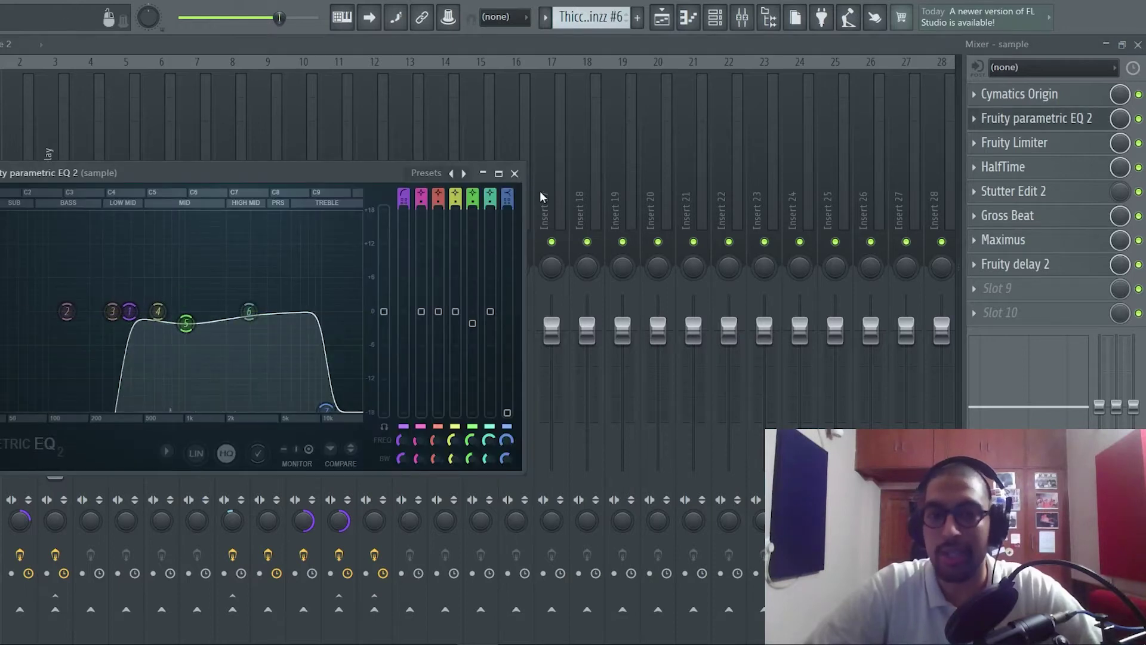
{"action": "left_click_drag", "start_coordinate": [276, 173], "coordinate": [455, 140]}
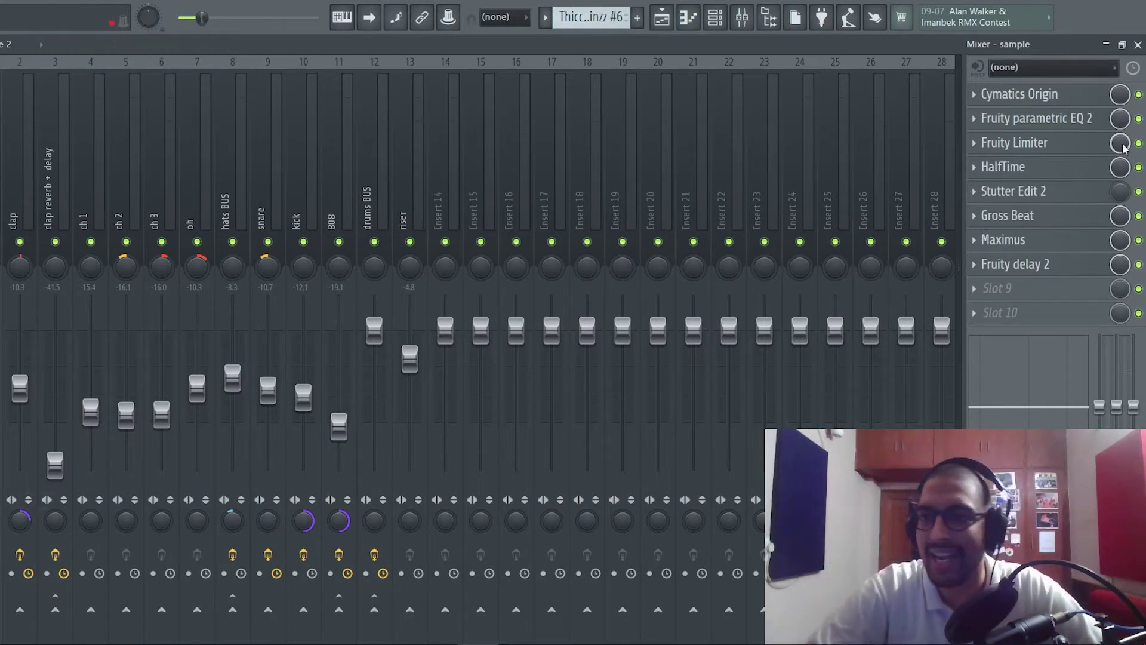
{"action": "left_click", "coordinate": [1037, 119]}
{"action": "left_click", "coordinate": [1037, 119]}
{"action": "left_click", "coordinate": [1037, 119]}
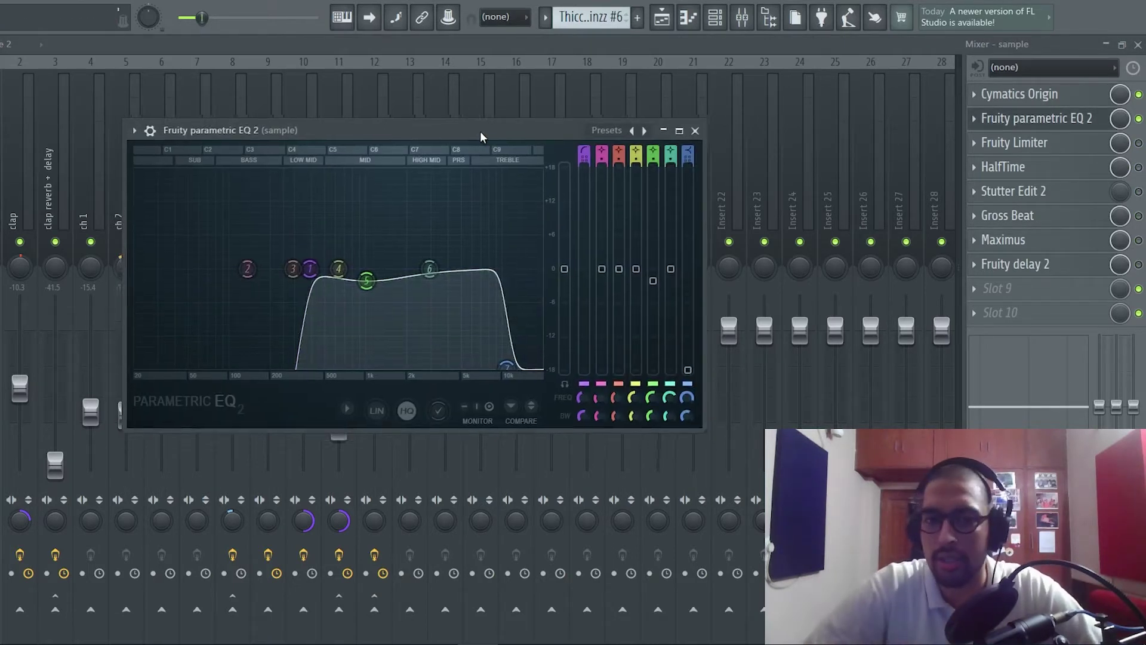
{"action": "left_click", "coordinate": [1077, 124]}
{"action": "left_click", "coordinate": [1089, 124]}
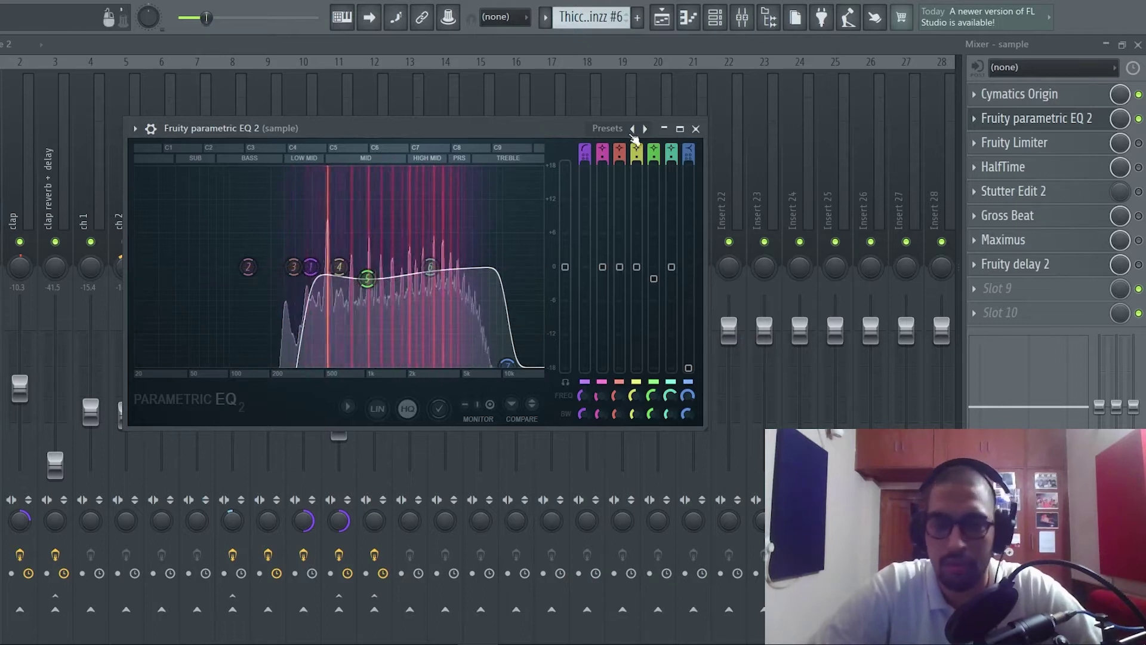
{"action": "left_click", "coordinate": [694, 129]}
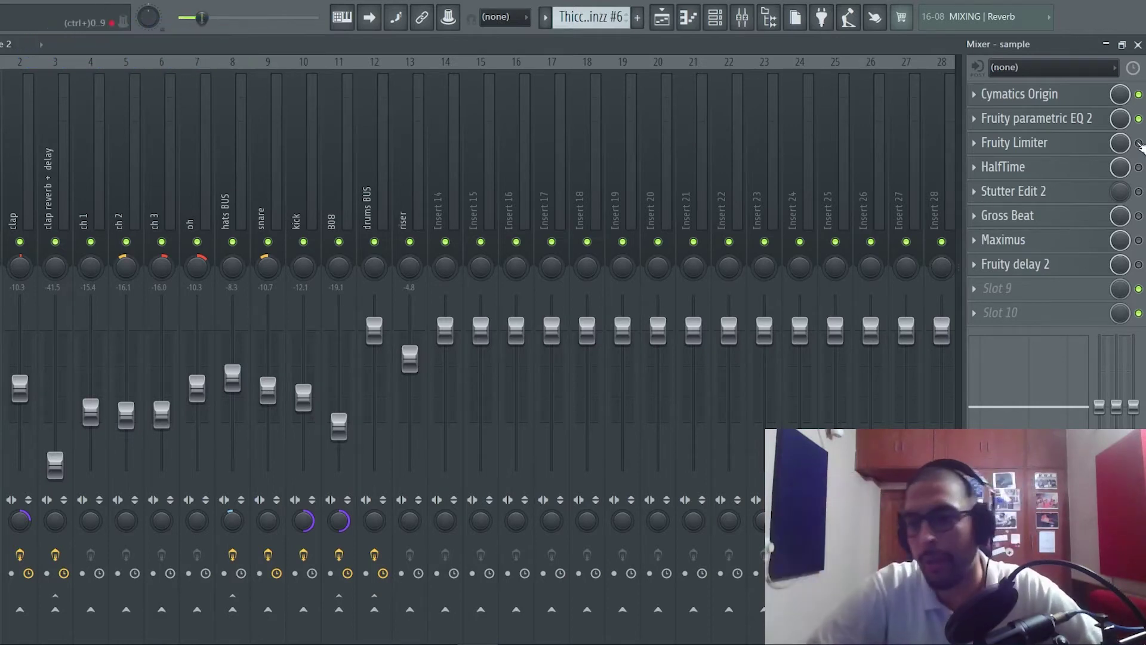
Step: Review the Fruity Limiter's compressor settings on the sample channel with the limiter enabled
{"action": "left_click", "coordinate": [1091, 144]}
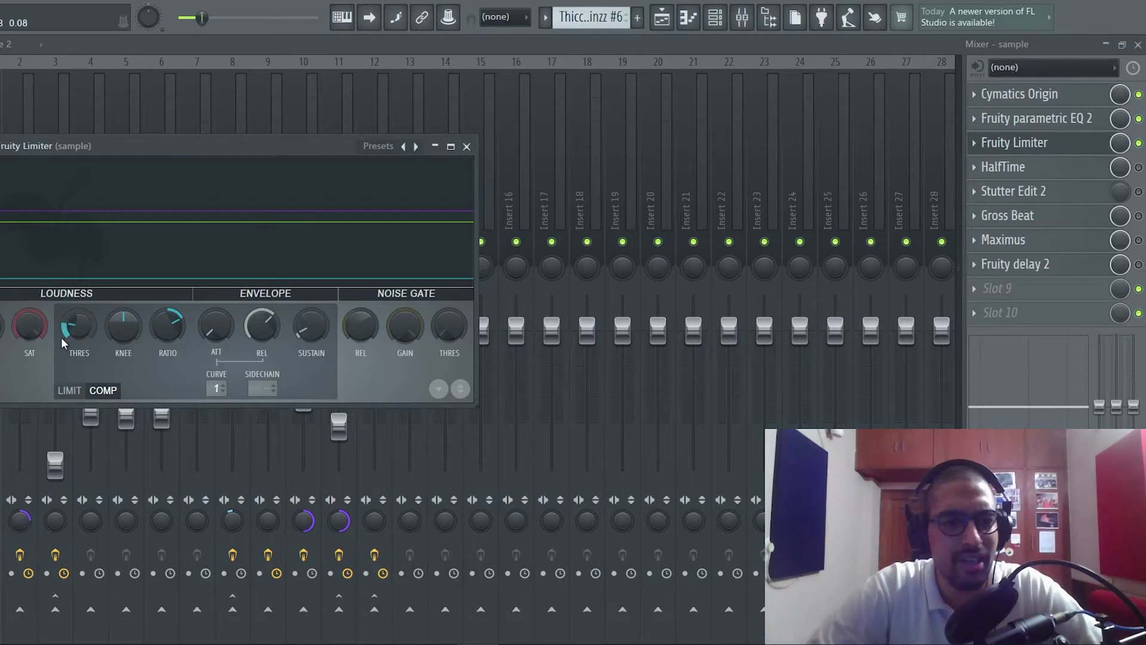
{"action": "left_click", "coordinate": [466, 147]}
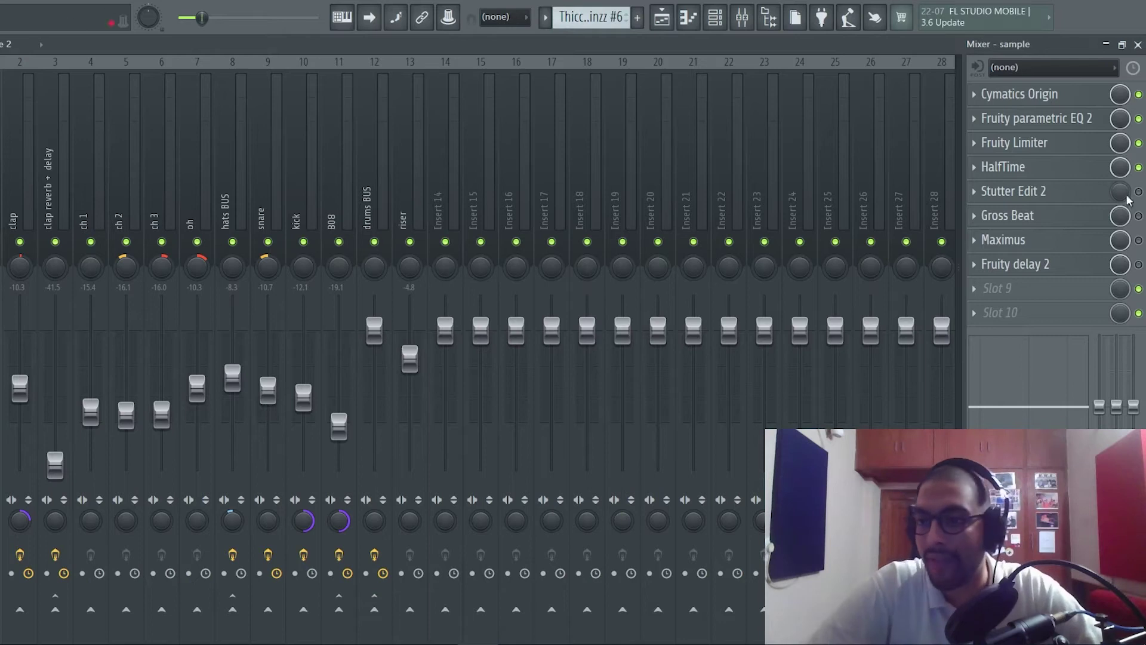
Step: Examine Stutter Edit 2 and its Mix level automation clips on Track 4, playing the bar just before the Hook
{"action": "left_click", "coordinate": [1073, 197]}
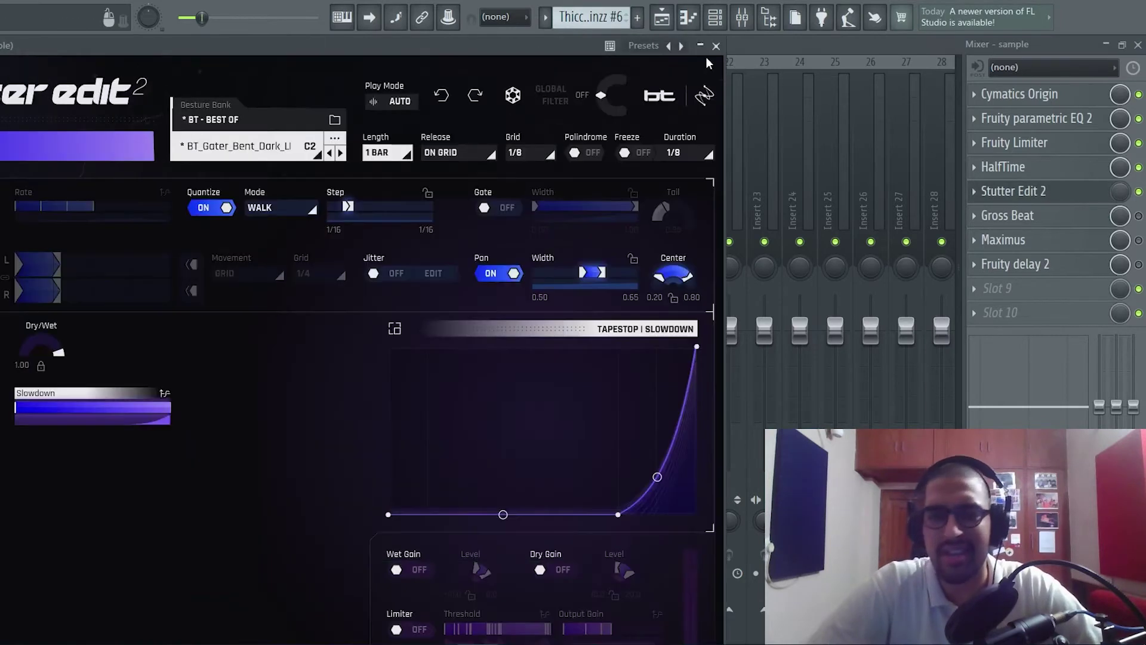
{"action": "left_click", "coordinate": [661, 17]}
{"action": "scroll", "coordinate": [265, 188], "scroll_direction": "down", "scroll_amount": 1}
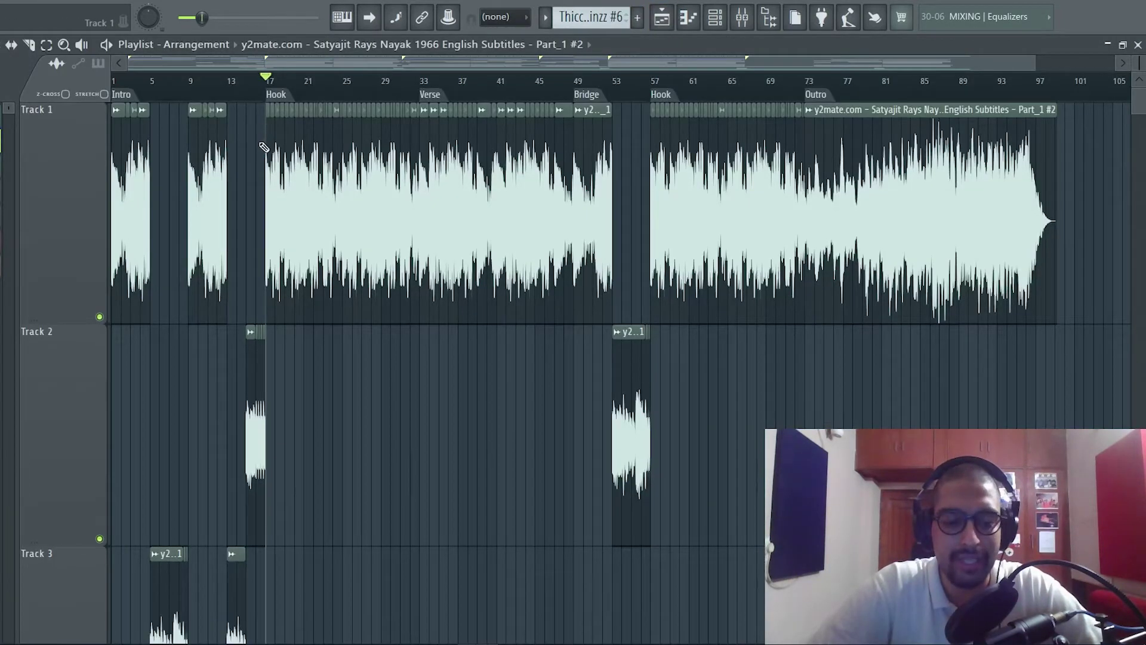
{"action": "scroll", "coordinate": [262, 131], "scroll_direction": "down", "scroll_amount": 4}
{"action": "scroll", "coordinate": [258, 106], "scroll_direction": "up", "scroll_amount": 2}
{"action": "scroll", "coordinate": [258, 99], "scroll_direction": "up", "scroll_amount": 4}
{"action": "left_click", "coordinate": [290, 98]}
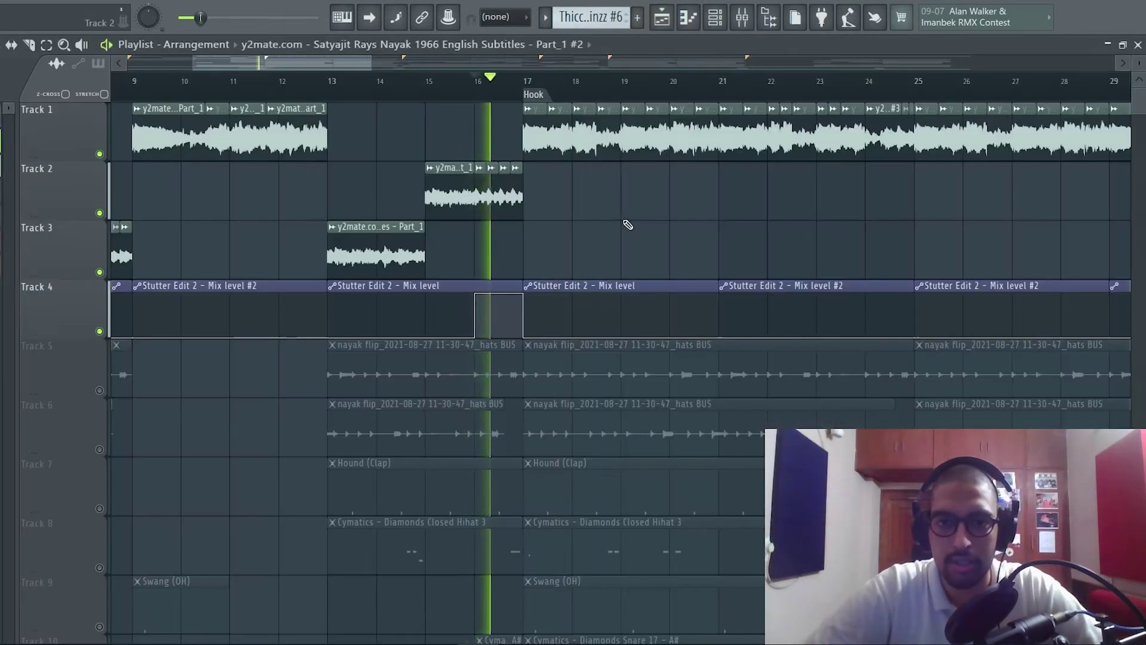
Step: Reopen Stutter Edit 2 from the sample channel and watch its Tapestop slowdown curve during playback
{"action": "left_click", "coordinate": [742, 17]}
{"action": "left_click", "coordinate": [997, 189]}
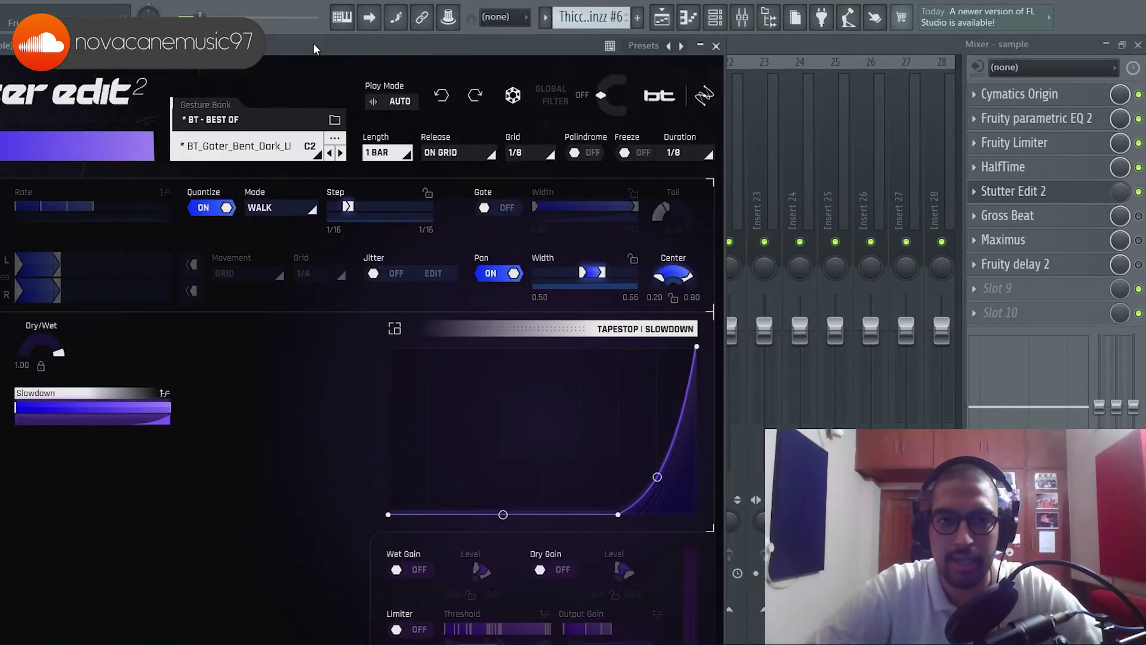
{"action": "left_click_drag", "start_coordinate": [314, 44], "coordinate": [325, 48]}
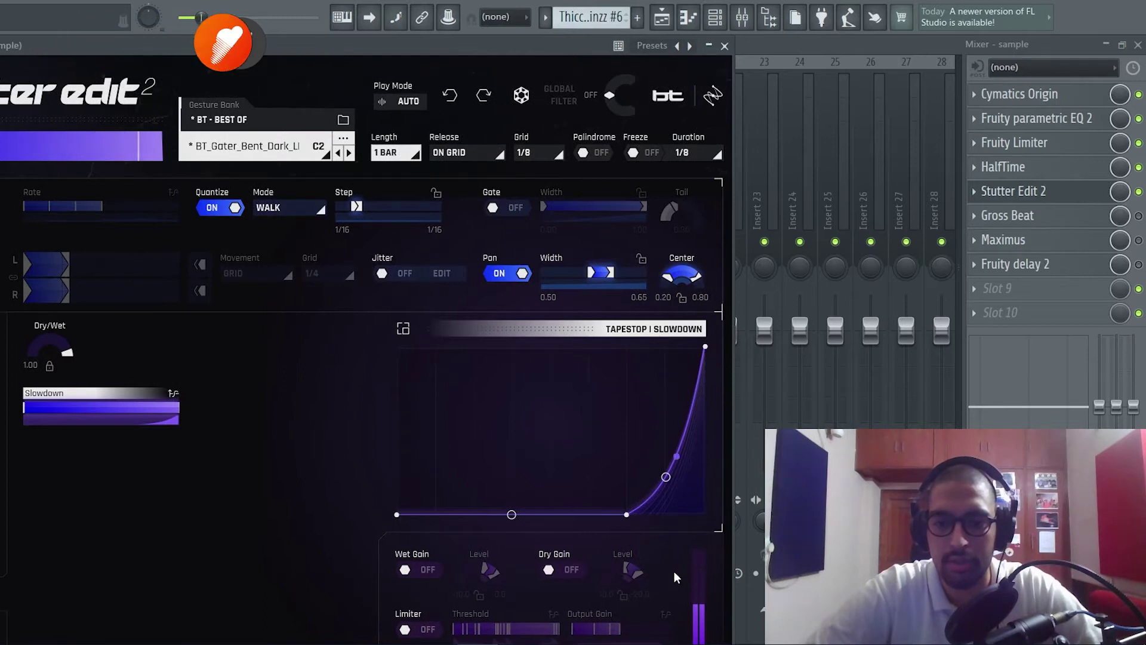
{"action": "left_click", "coordinate": [723, 46]}
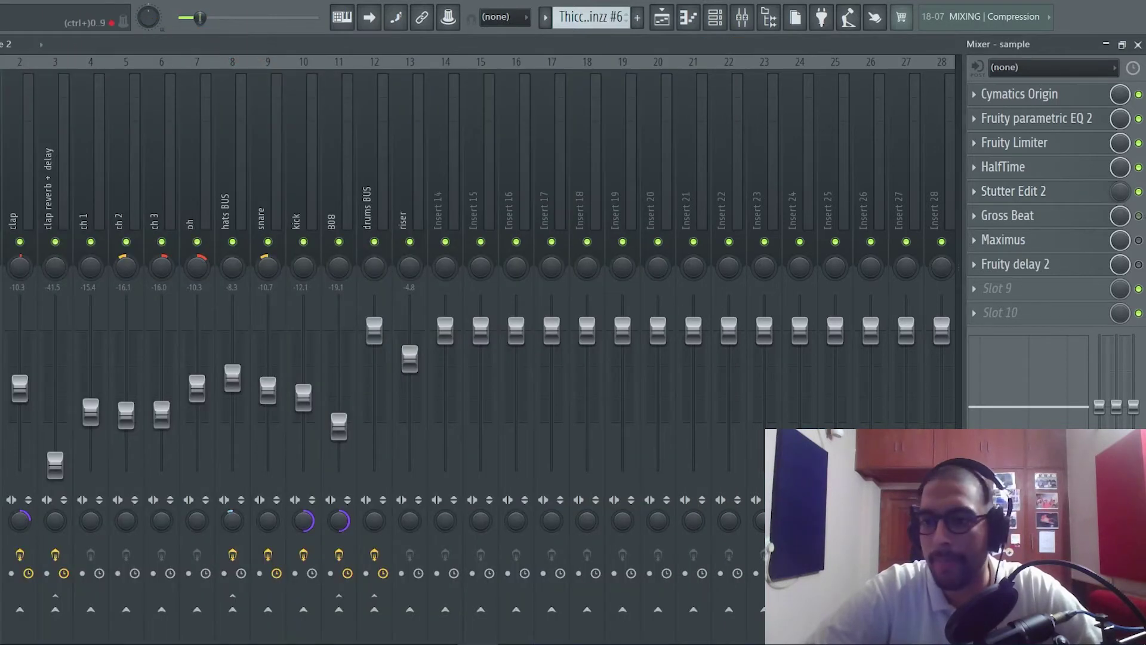
Step: Inspect the 1 Beat Gate volume pattern in Gross Beat and play the sample through it
{"action": "left_click", "coordinate": [1034, 226]}
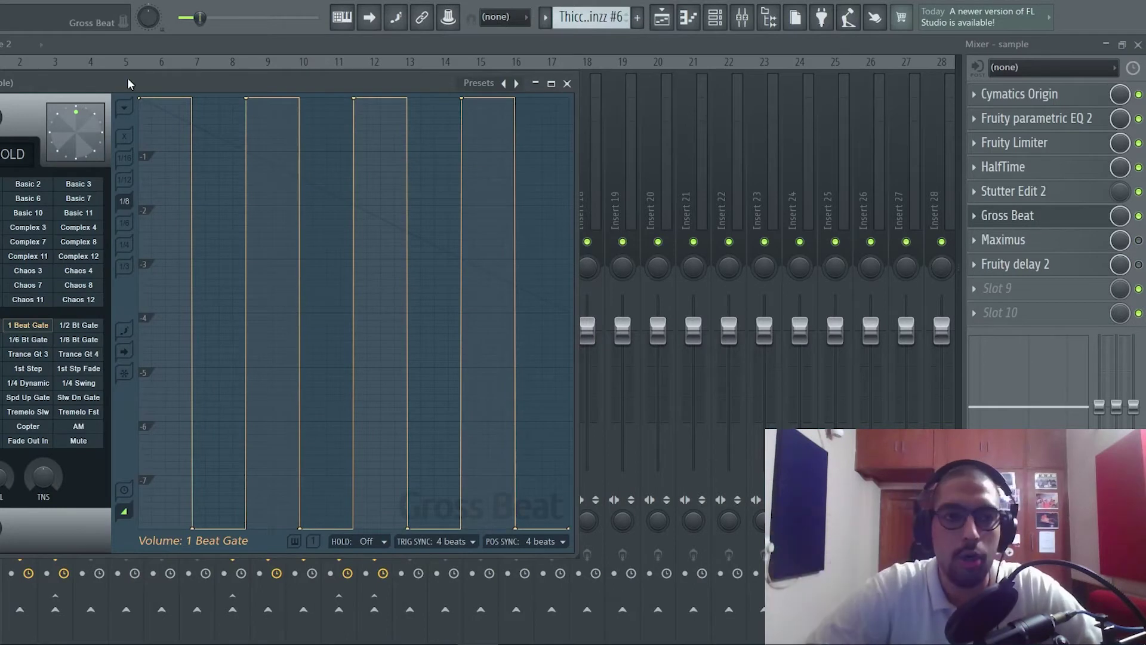
{"action": "left_click_drag", "start_coordinate": [129, 83], "coordinate": [246, 84]}
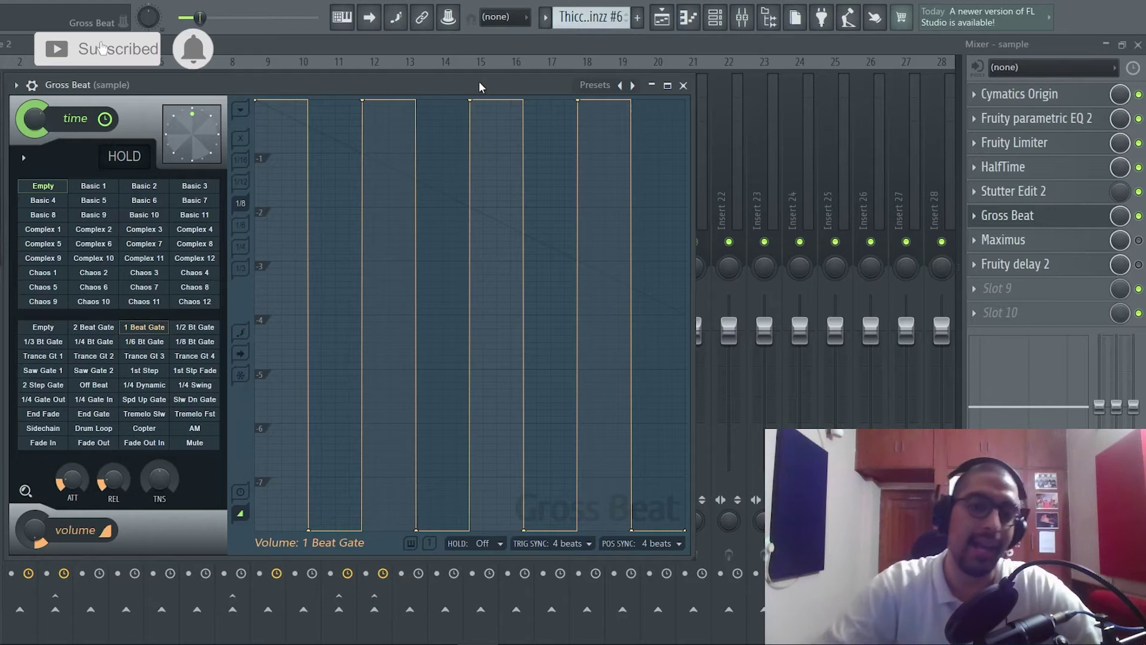
{"action": "left_click_drag", "start_coordinate": [476, 84], "coordinate": [544, 62]}
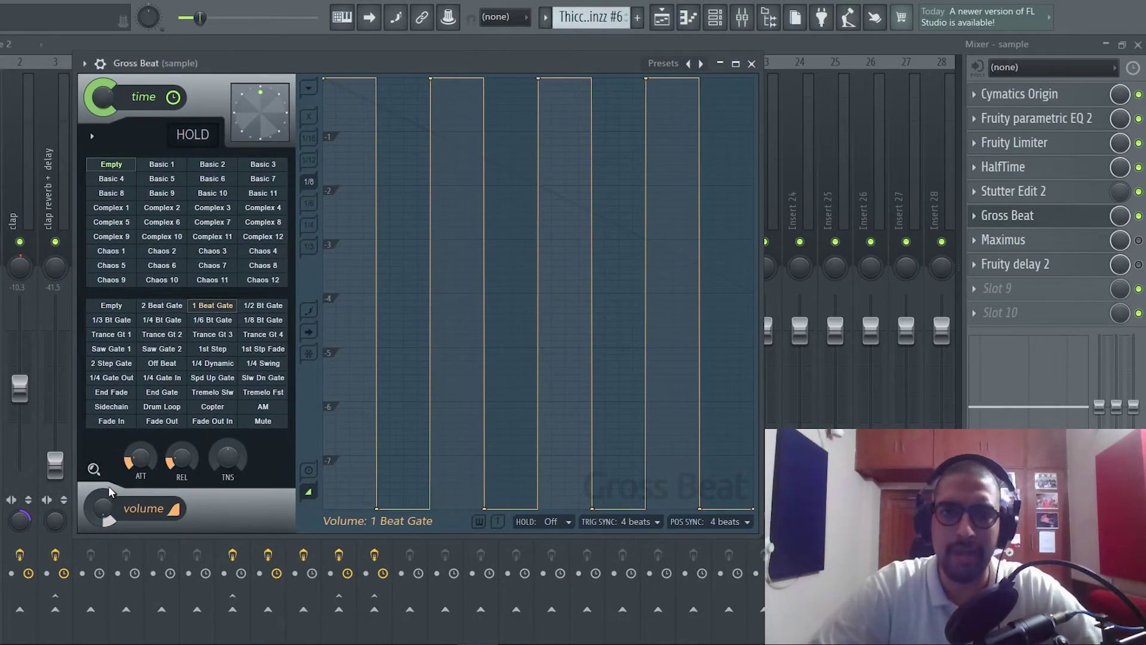
{"action": "key", "text": "space"}
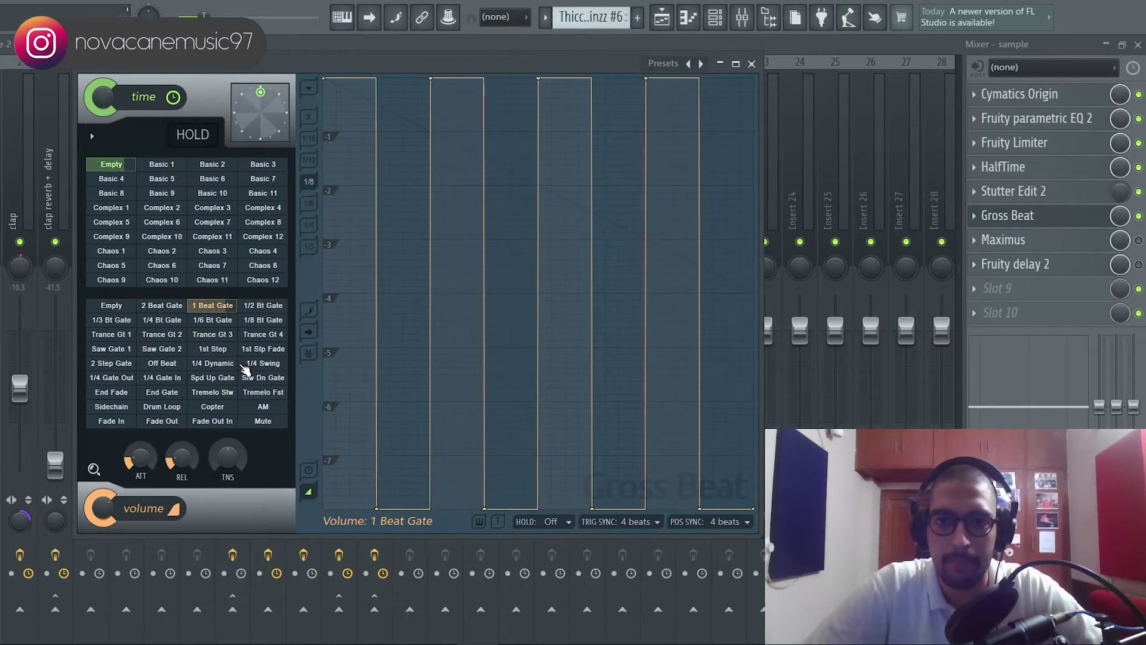
Step: Set Gross Beat's volume mix to 65 and close the plugin
{"action": "right_click", "coordinate": [102, 510]}
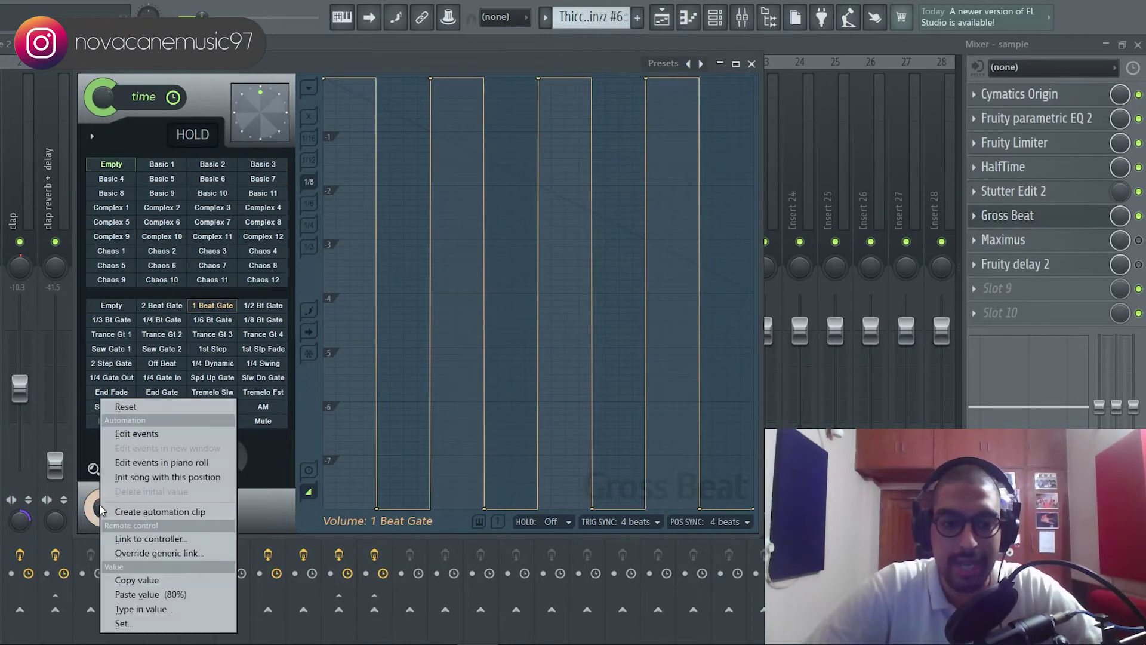
{"action": "left_click", "coordinate": [130, 609]}
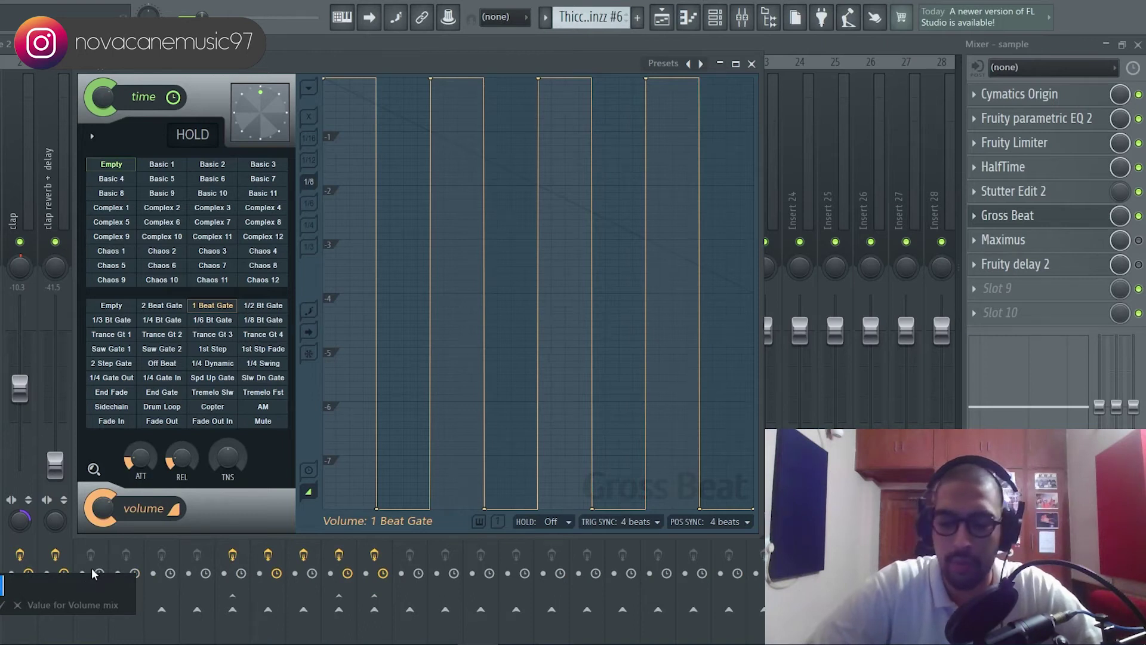
{"action": "type", "text": "65"}
{"action": "key", "text": "Return"}
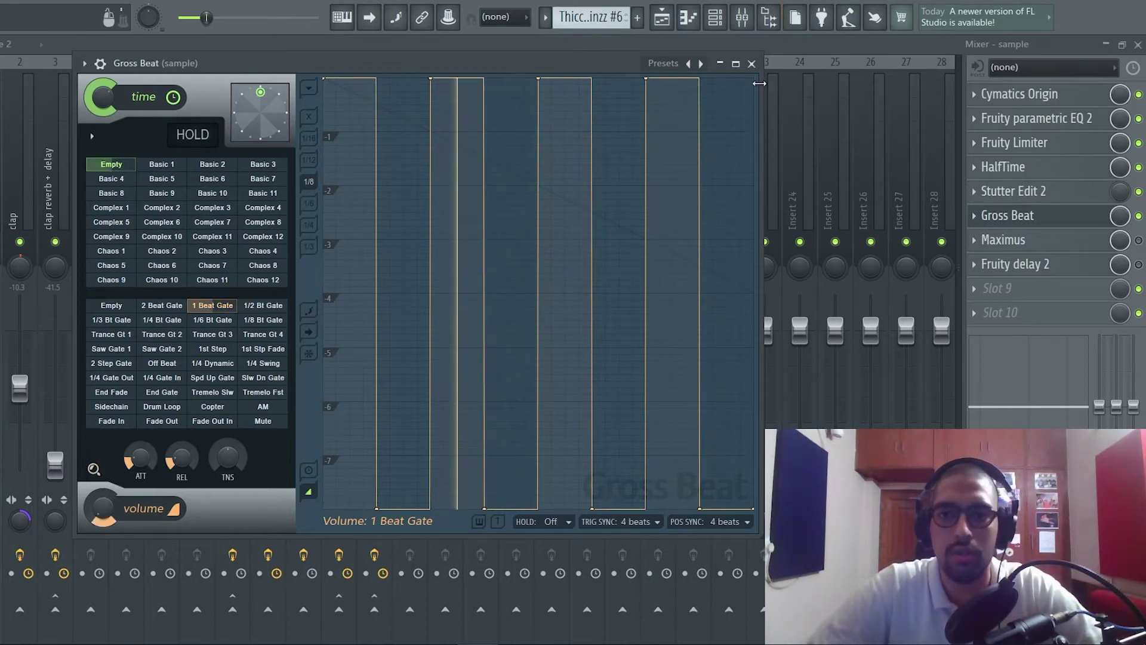
{"action": "left_click", "coordinate": [752, 63]}
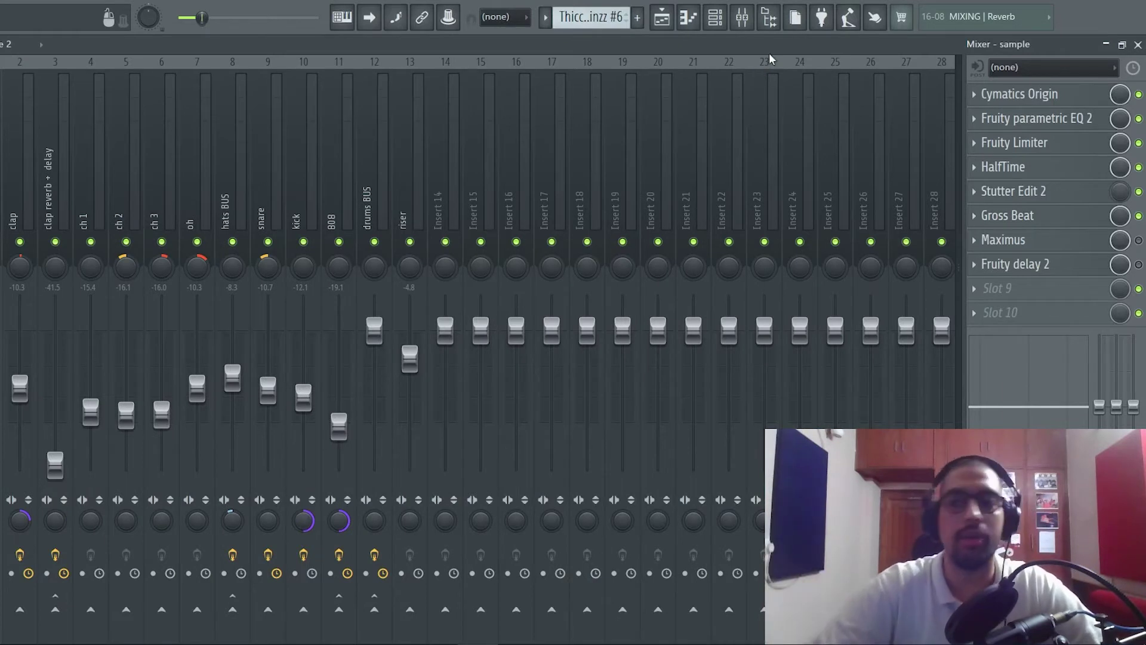
Step: Review the Maximus and Fruity delay 2 settings on the sample channel
{"action": "left_click", "coordinate": [1046, 242]}
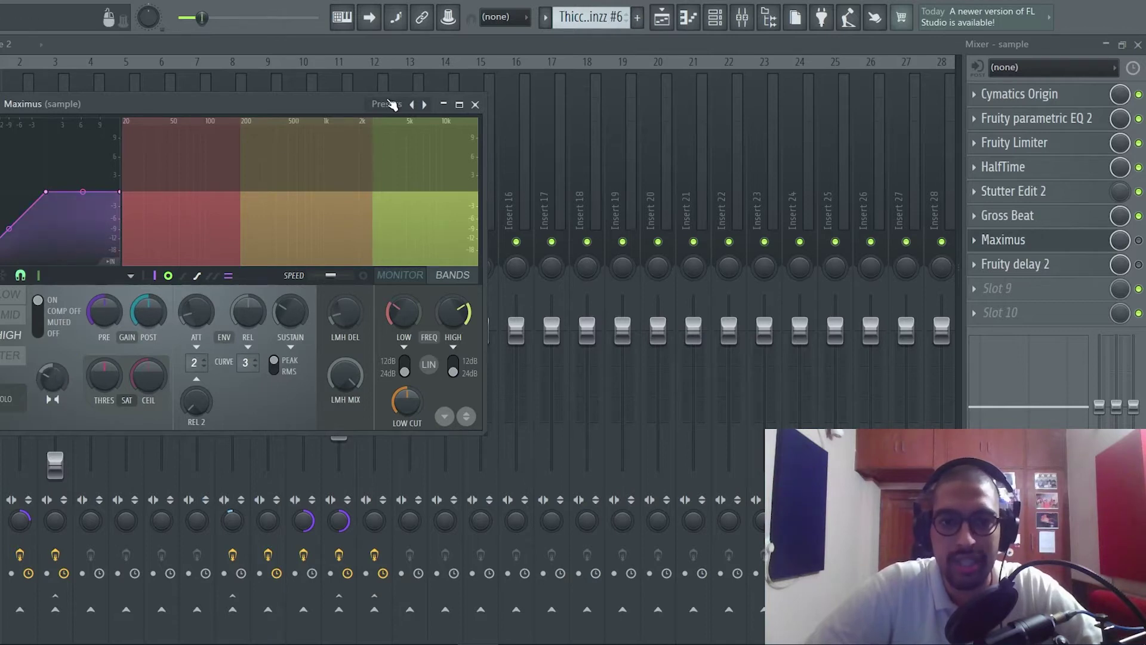
{"action": "left_click", "coordinate": [475, 105]}
{"action": "left_click", "coordinate": [1032, 268]}
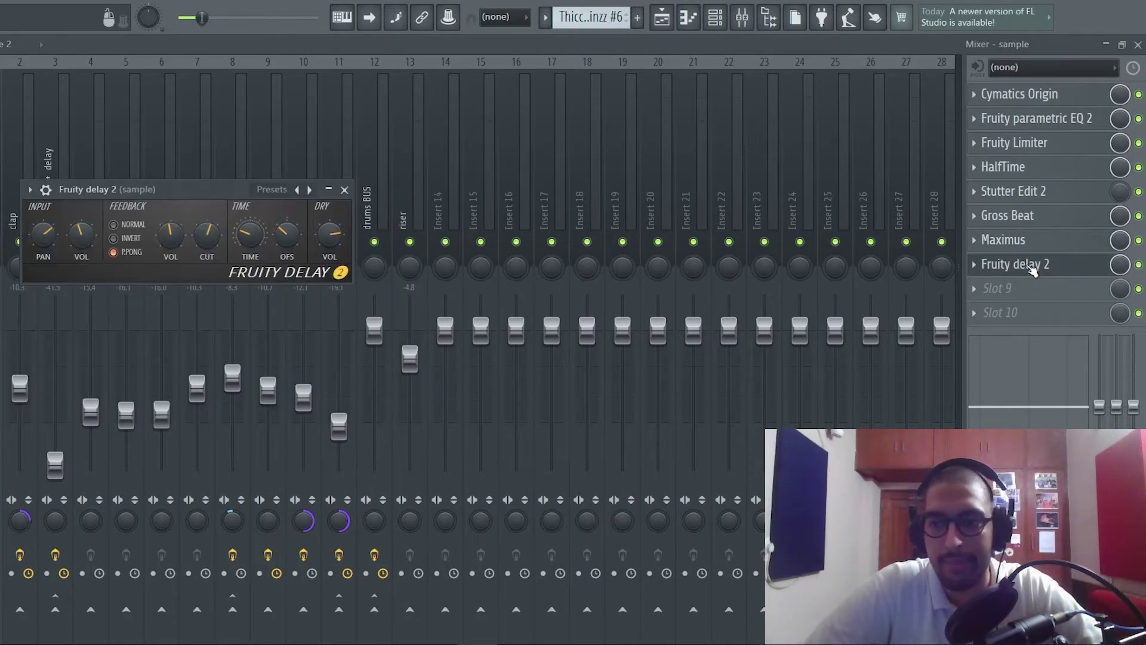
{"action": "left_click_drag", "start_coordinate": [154, 189], "coordinate": [262, 192]}
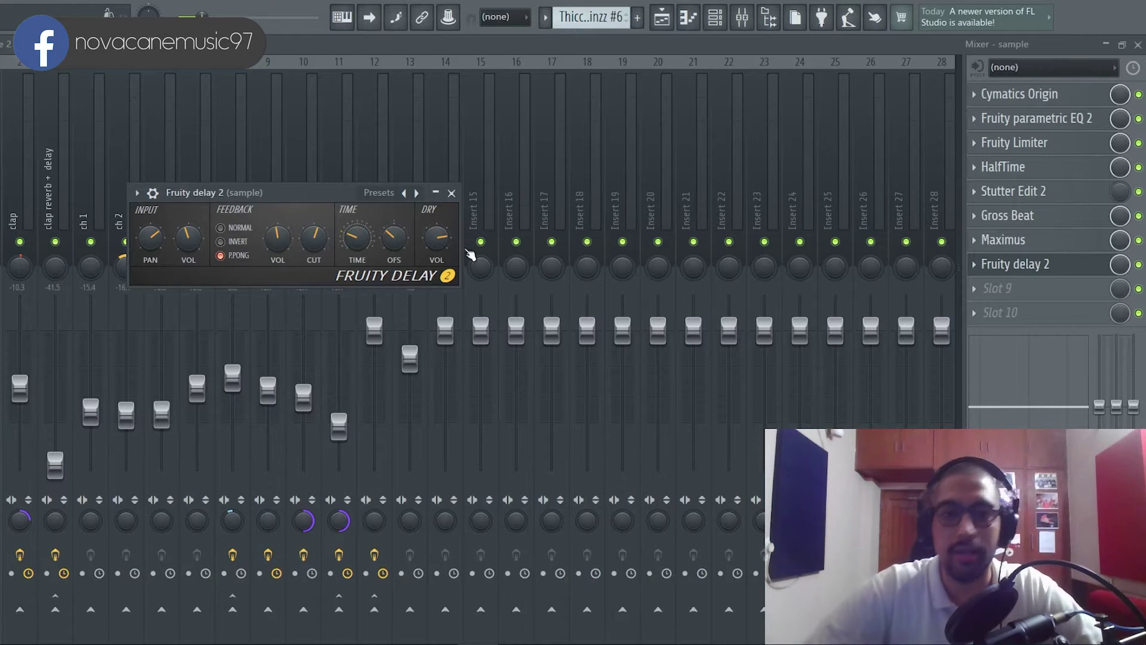
Step: In the playlist, unmute Tracks 5 to 17 and mute Tracks 2 to 4
{"action": "left_click", "coordinate": [661, 19]}
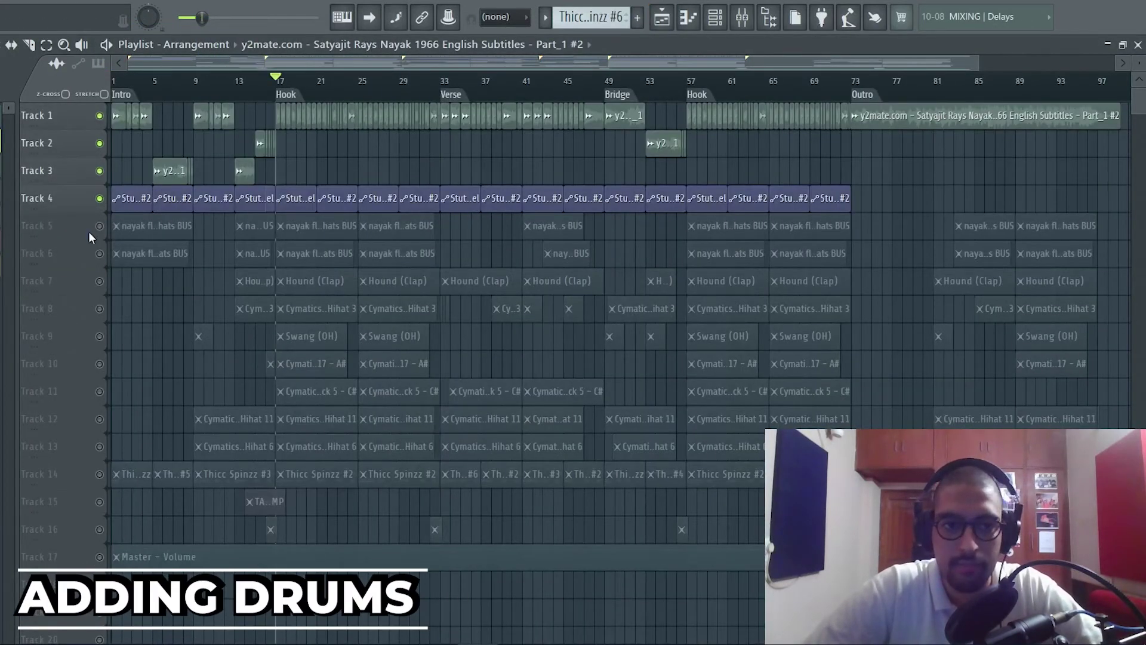
{"action": "right_click", "coordinate": [101, 226]}
{"action": "left_click", "coordinate": [101, 256]}
{"action": "right_click", "coordinate": [100, 253]}
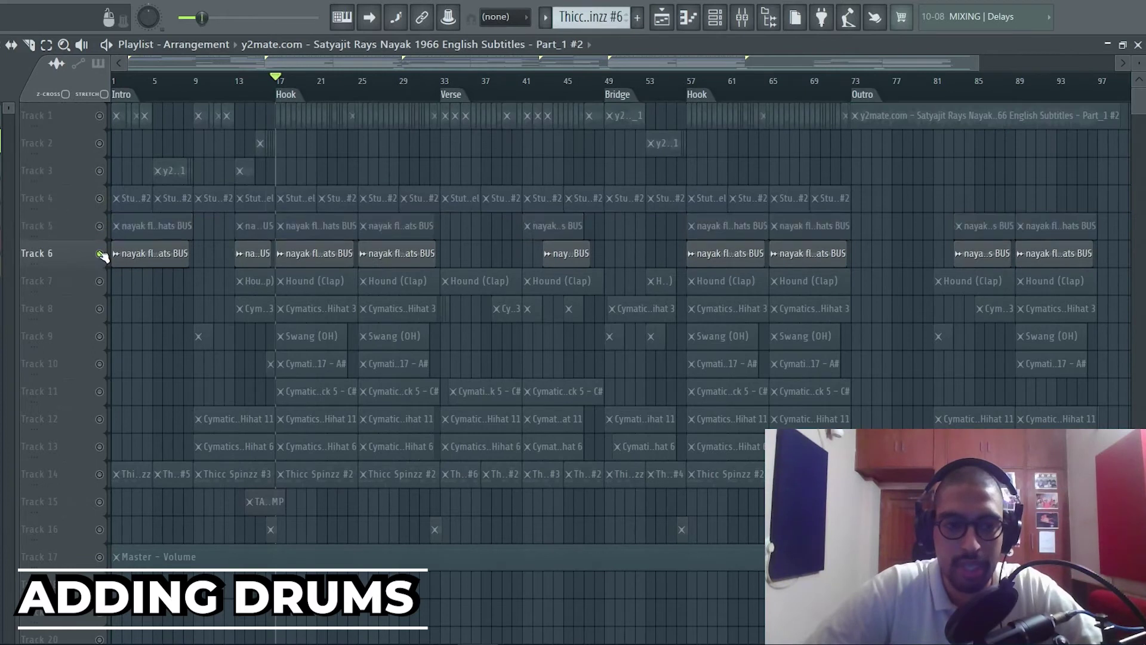
{"action": "right_click", "coordinate": [100, 253]}
{"action": "left_click_drag", "start_coordinate": [99, 198], "coordinate": [106, 171]}
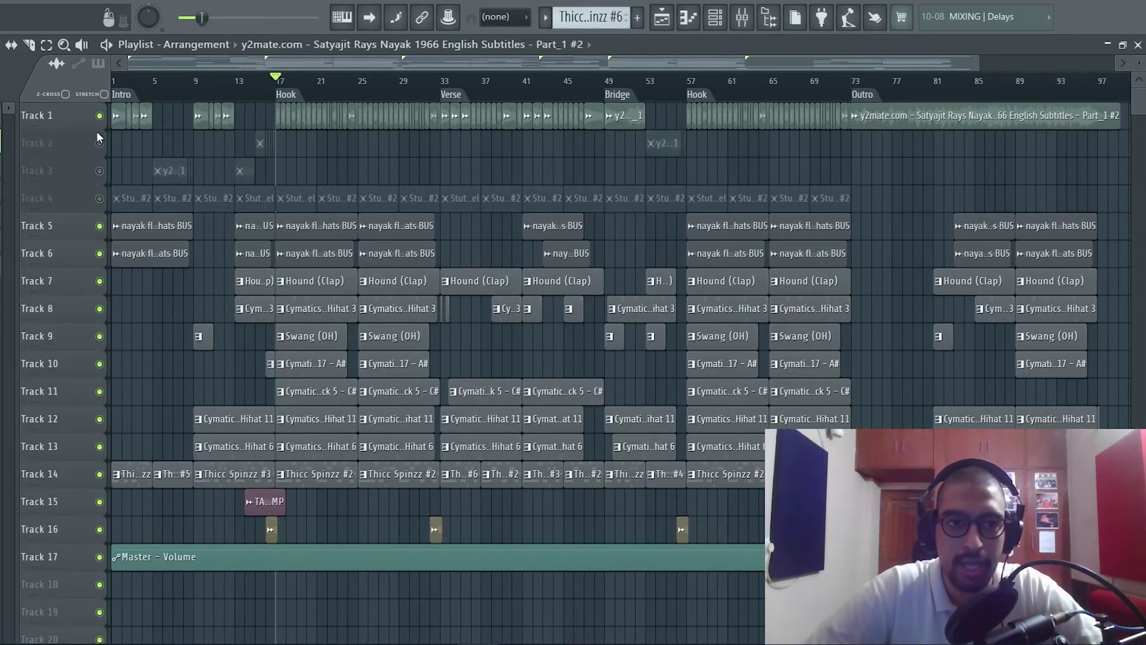
Step: Examine the drum clips around the Hook at bar 17 and the drum channels in the mixer
{"action": "scroll", "coordinate": [292, 277], "scroll_direction": "up", "scroll_amount": 2}
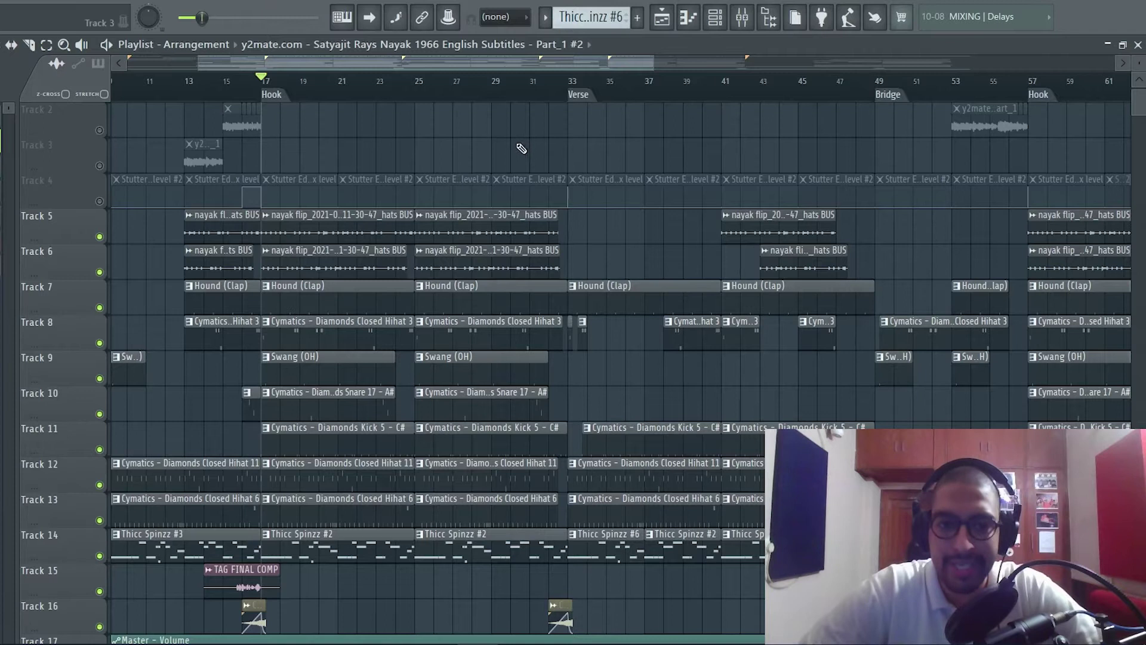
{"action": "scroll", "coordinate": [380, 221], "scroll_direction": "down", "scroll_amount": 1}
{"action": "left_click", "coordinate": [740, 18]}
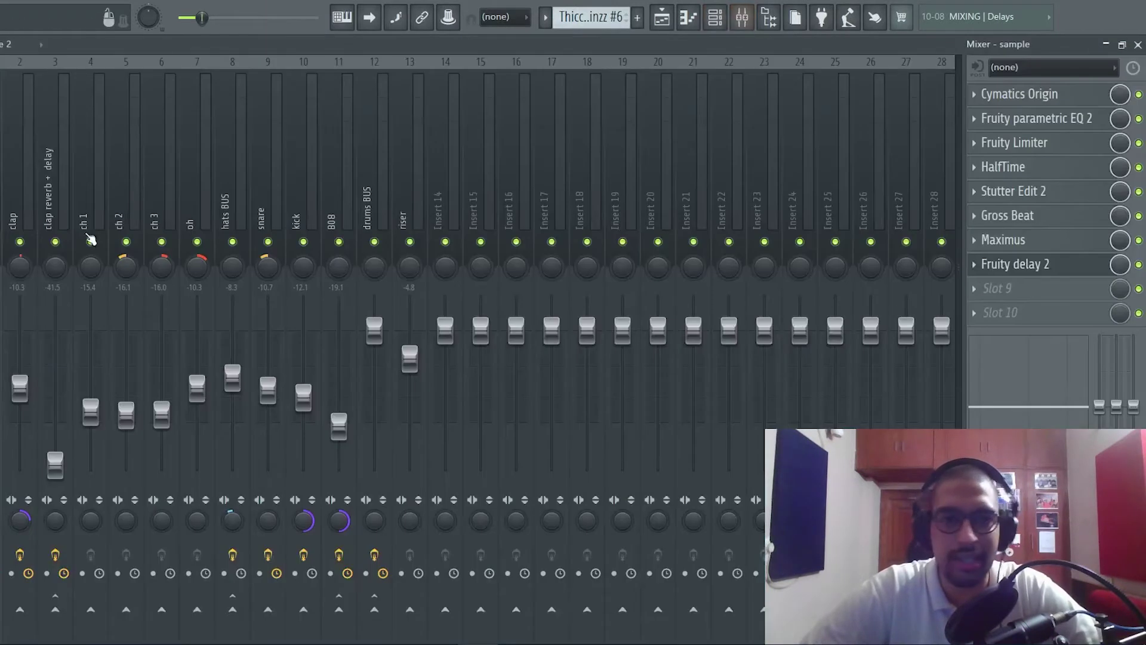
{"action": "left_click", "coordinate": [660, 25]}
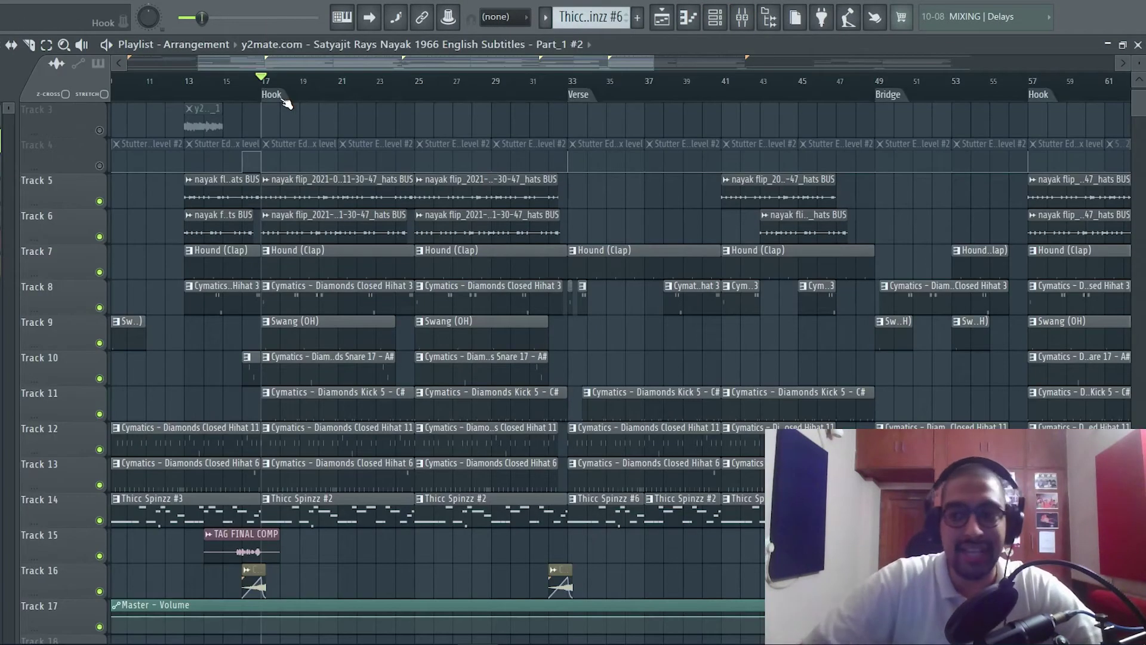
Step: Temporarily mute the Hook's clips on Tracks 5, 6, 7, 11 and 14 and play the section from bar 17 without them
{"action": "left_click", "coordinate": [744, 18]}
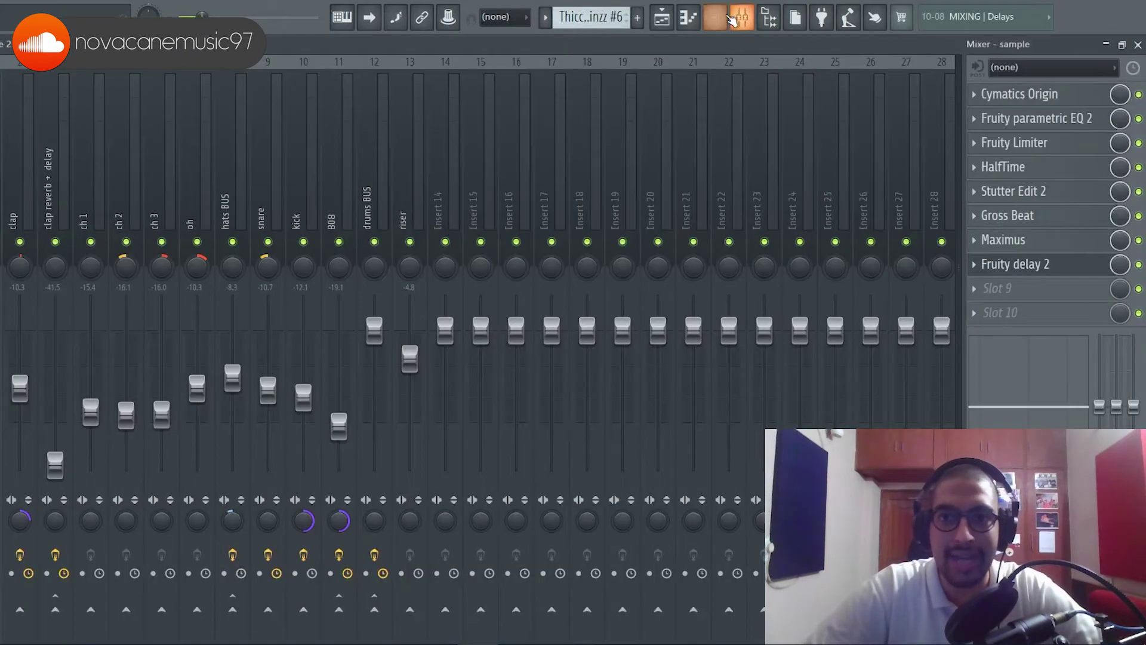
{"action": "left_click", "coordinate": [660, 20]}
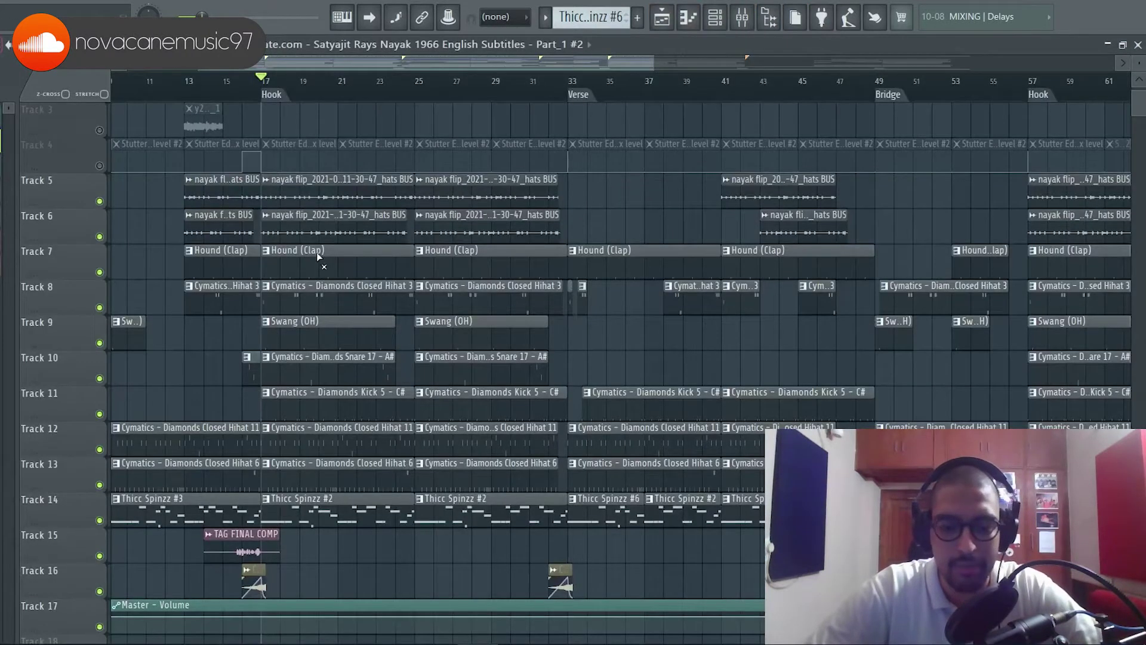
{"action": "left_click_drag", "start_coordinate": [323, 228], "coordinate": [327, 207]}
{"action": "left_click", "coordinate": [348, 396]}
{"action": "key", "text": "space"}
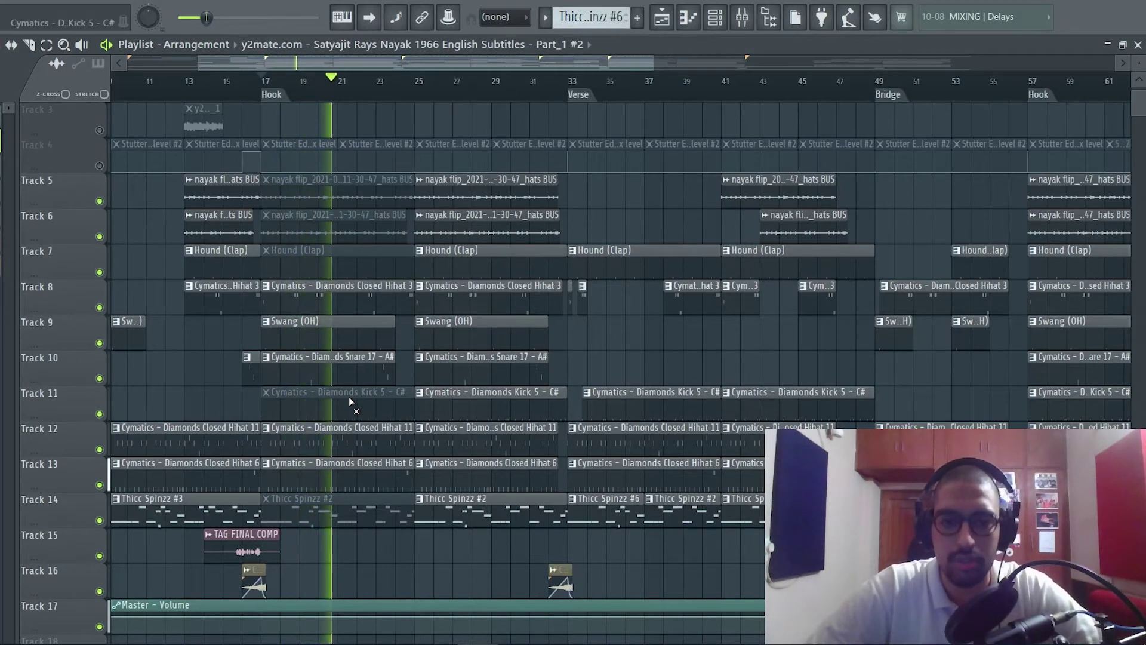
{"action": "key", "text": "space"}
{"action": "left_click", "coordinate": [350, 398]}
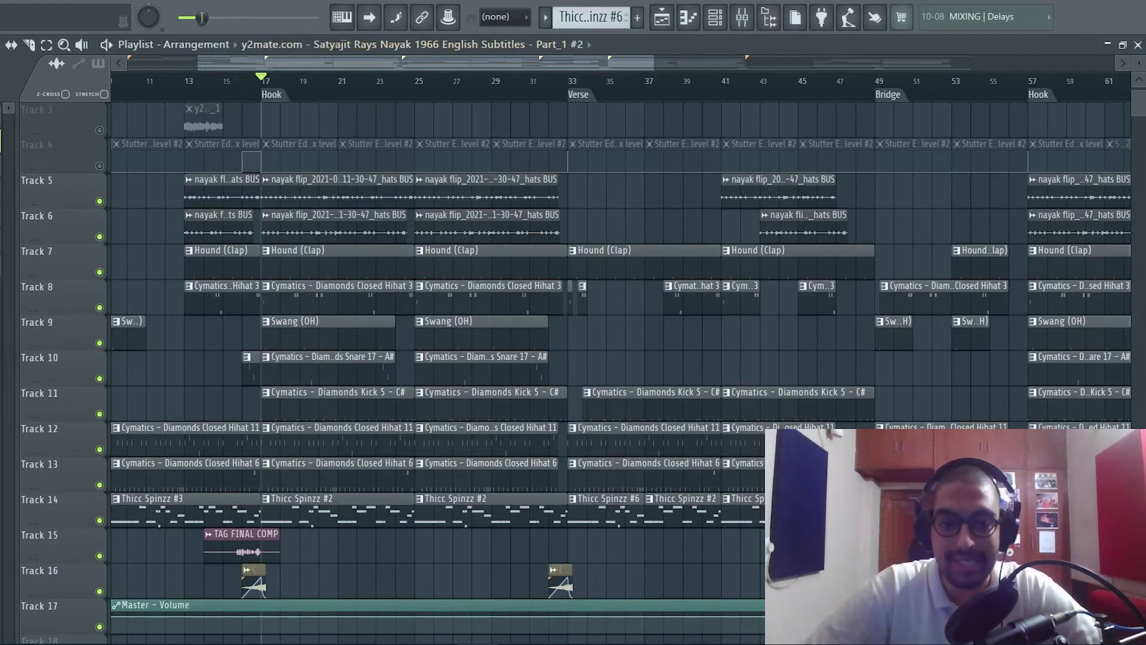
Step: Check the hats BUS channel in the mixer, solo Track 5 in the playlist and play it from bar 17
{"action": "key", "text": "F9"}
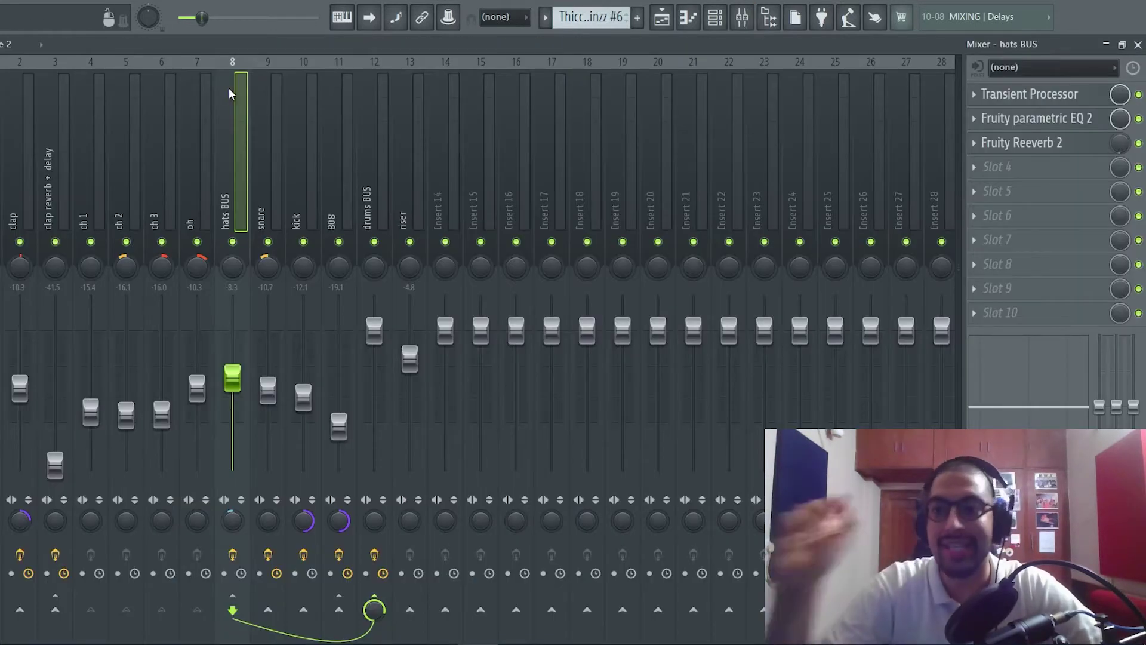
{"action": "key", "text": "F9"}
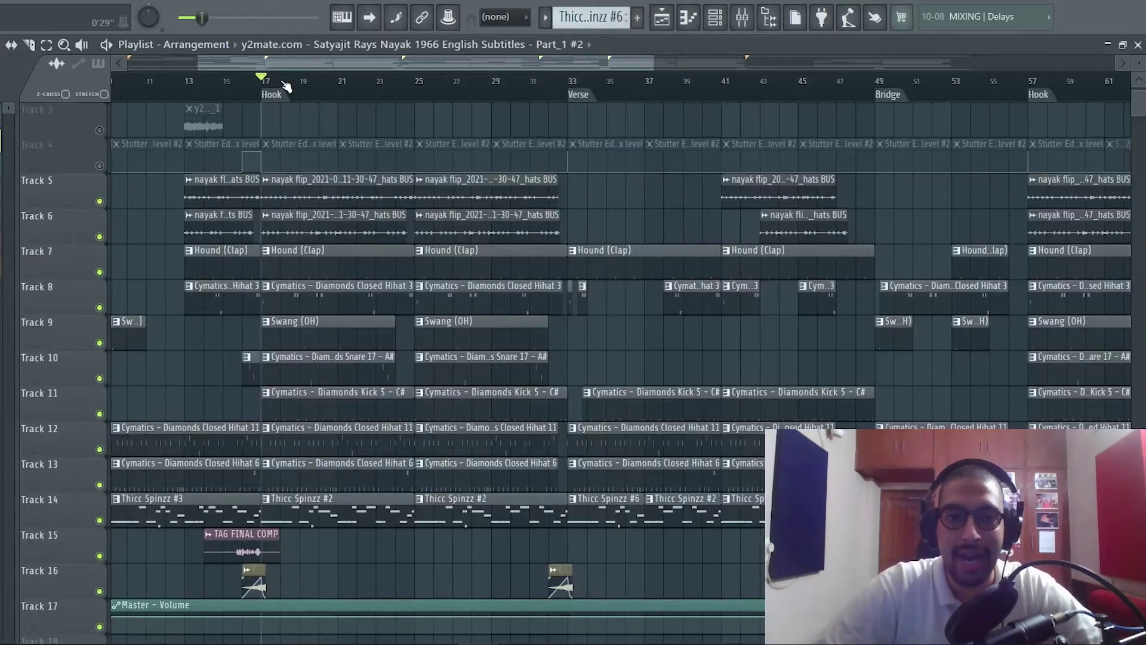
{"action": "scroll", "coordinate": [283, 85], "scroll_direction": "up", "scroll_amount": 3}
{"action": "right_click", "coordinate": [93, 246]}
{"action": "key", "text": "Escape"}
{"action": "right_click", "coordinate": [100, 248]}
{"action": "key", "text": "space"}
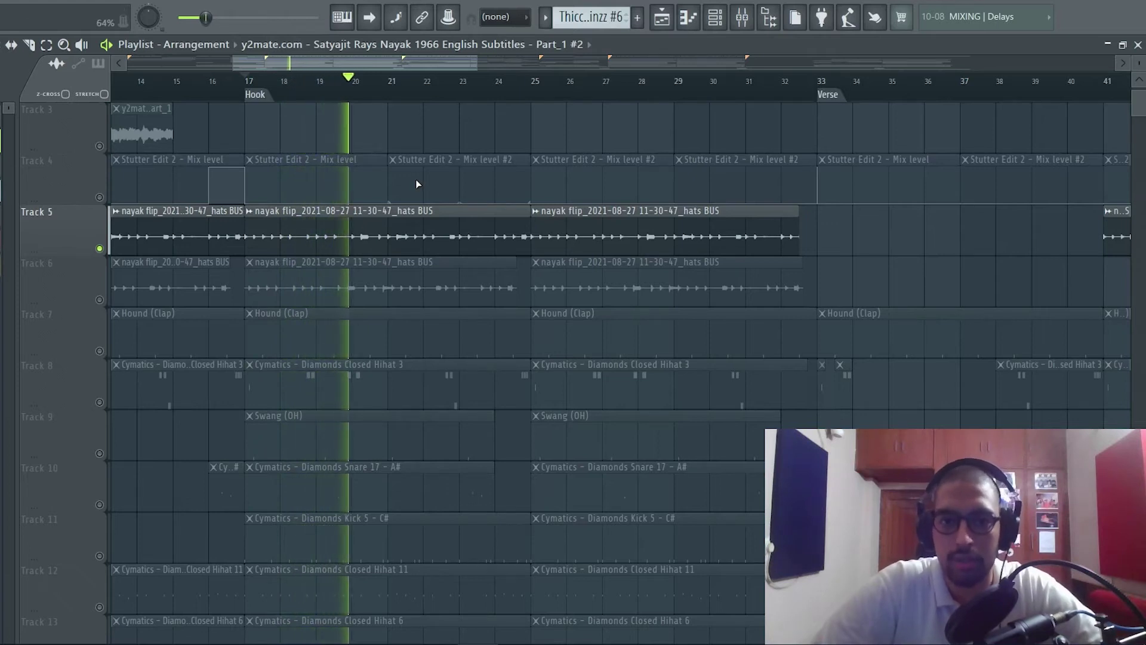
{"action": "key", "text": "space"}
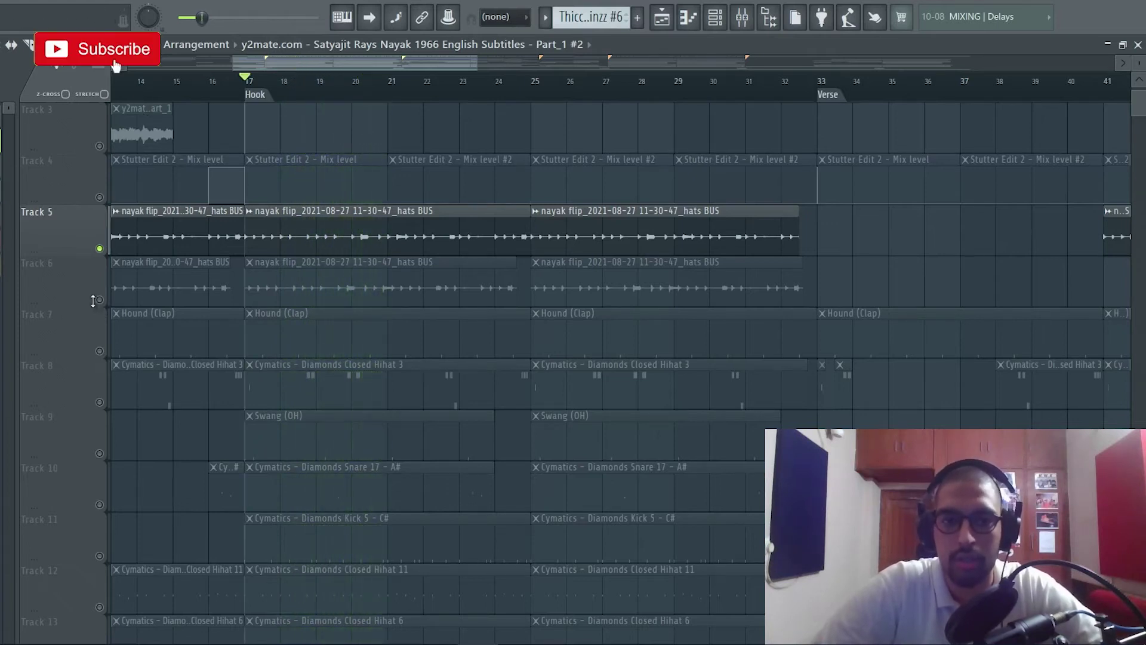
Step: Unmute Track 6, review its hats BUS clip's sample settings, and play both hats tracks together from the Hook
{"action": "left_click", "coordinate": [99, 300]}
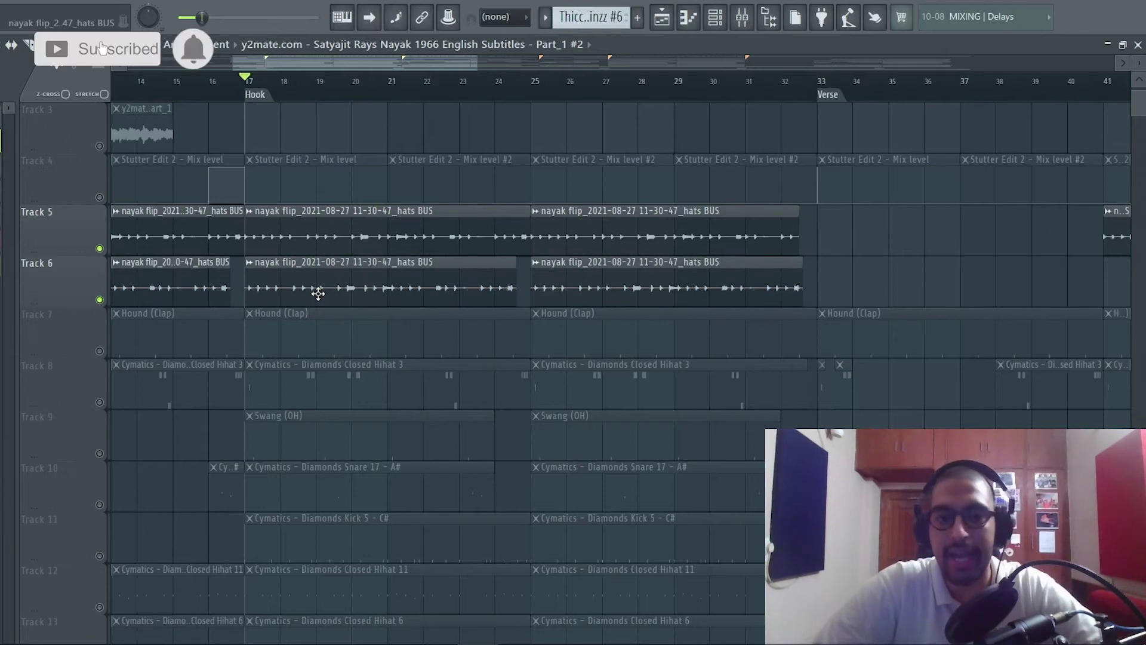
{"action": "double_click", "coordinate": [343, 275]}
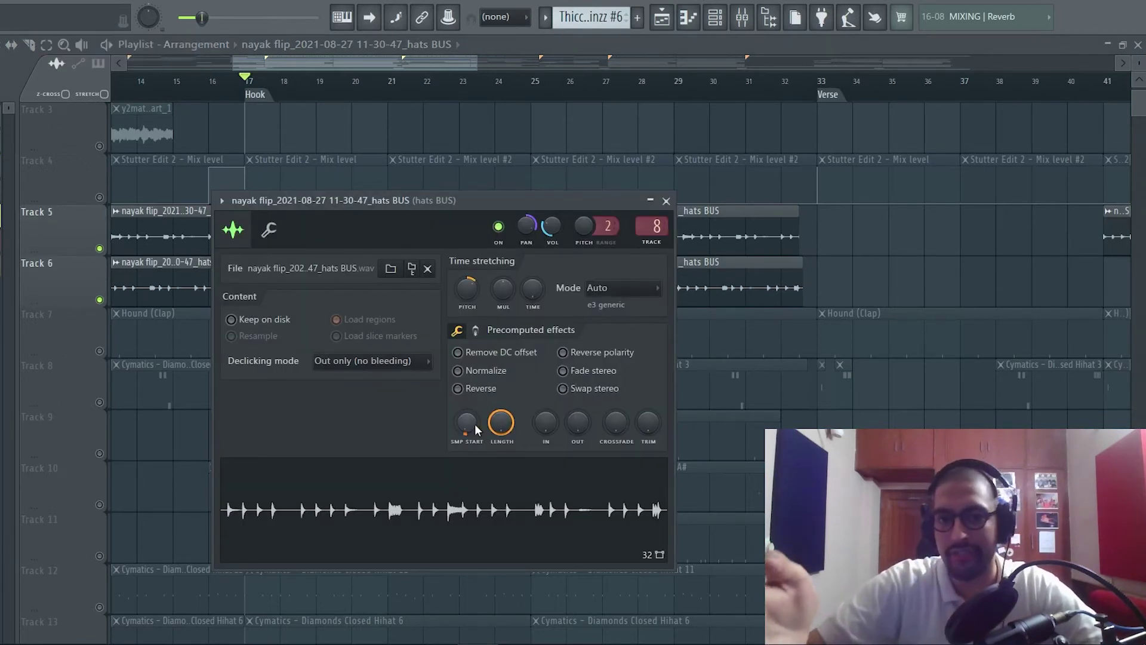
{"action": "left_click", "coordinate": [666, 201]}
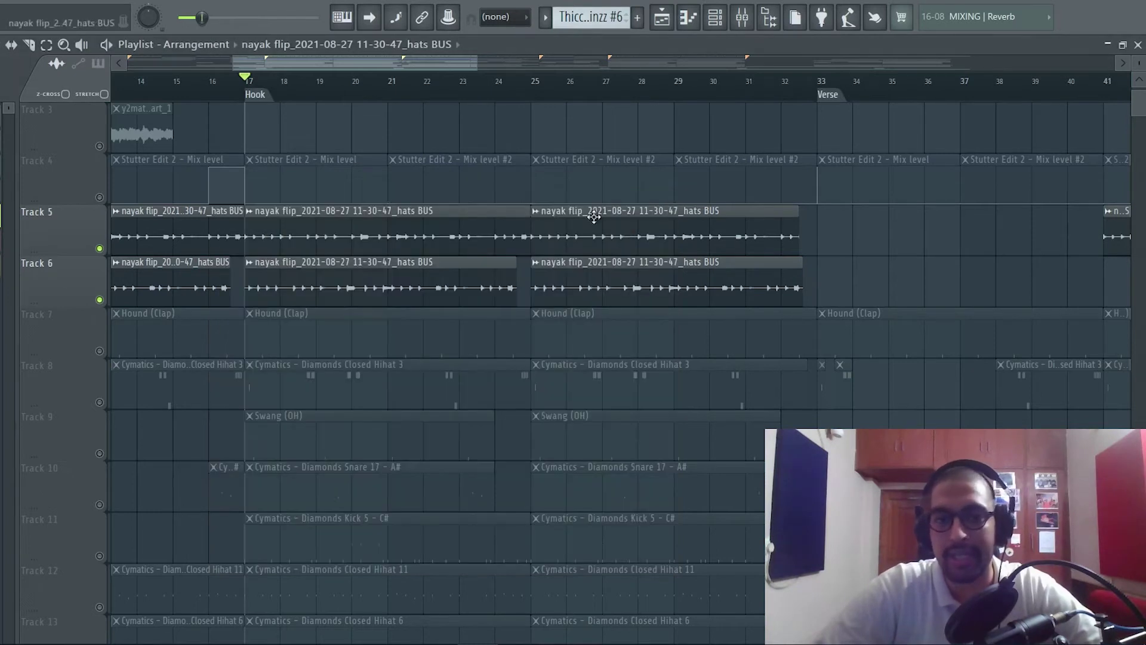
{"action": "key", "text": "space"}
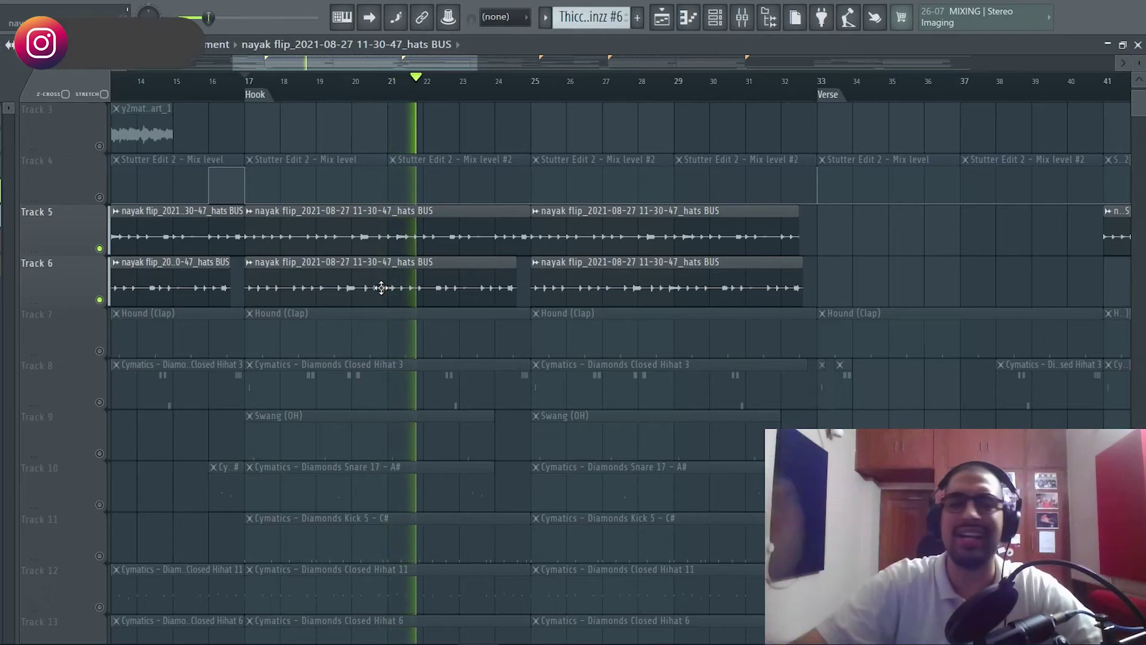
{"action": "key", "text": "space"}
Step: Unmute the hi-hat Tracks 8, 12 and 13 and the open hat on Track 9, and play the Hook
{"action": "scroll", "coordinate": [131, 293], "scroll_direction": "down", "scroll_amount": 1}
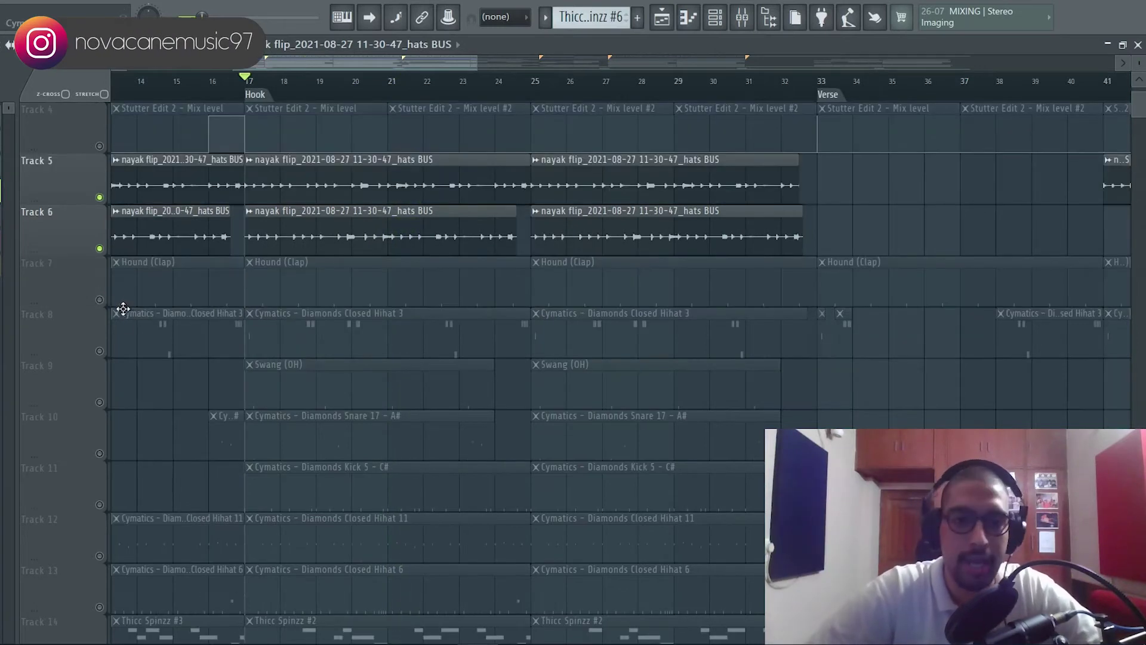
{"action": "left_click", "coordinate": [100, 351]}
{"action": "scroll", "coordinate": [138, 422], "scroll_direction": "down", "scroll_amount": 2}
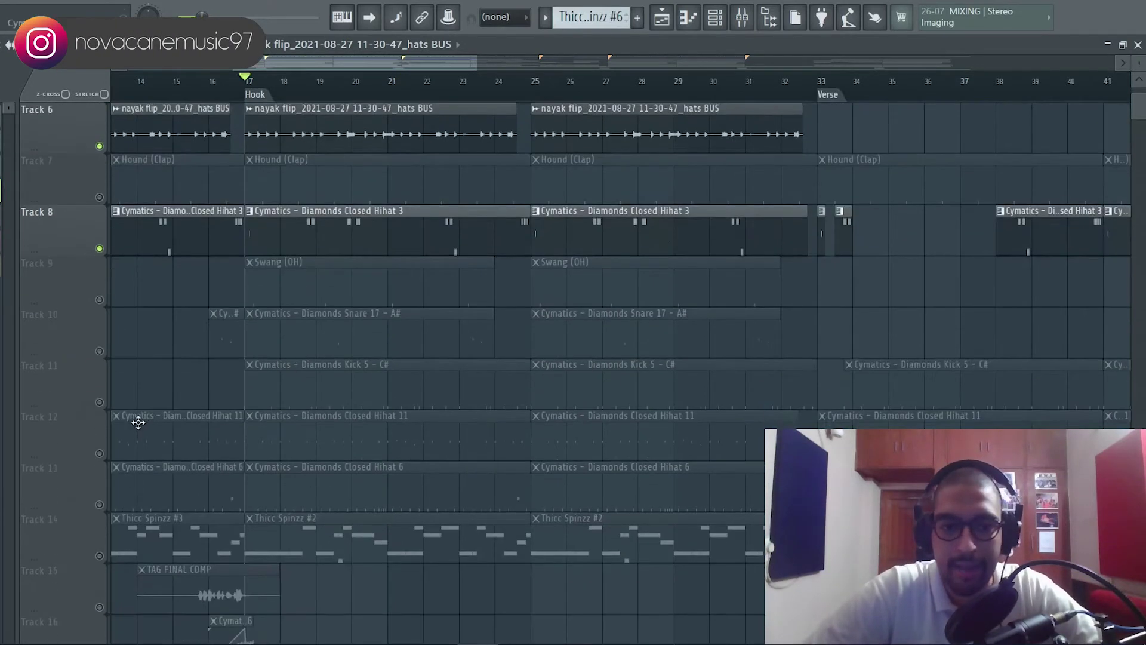
{"action": "left_click", "coordinate": [100, 453]}
{"action": "left_click", "coordinate": [100, 504]}
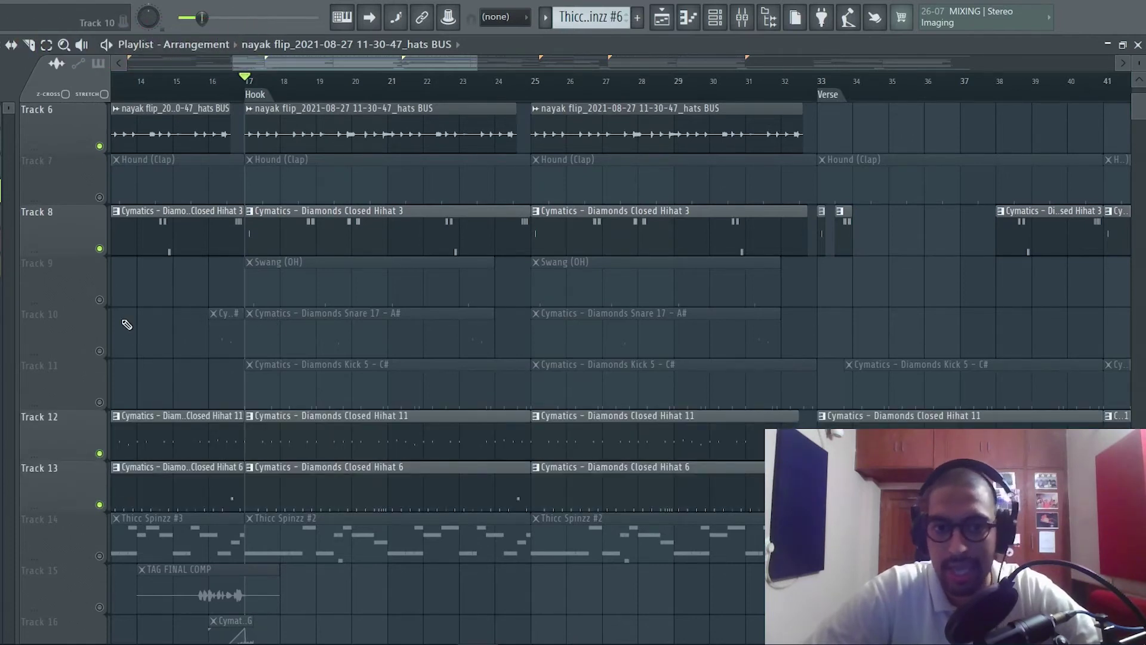
{"action": "scroll", "coordinate": [127, 324], "scroll_direction": "up", "scroll_amount": 1}
{"action": "left_click", "coordinate": [99, 351]}
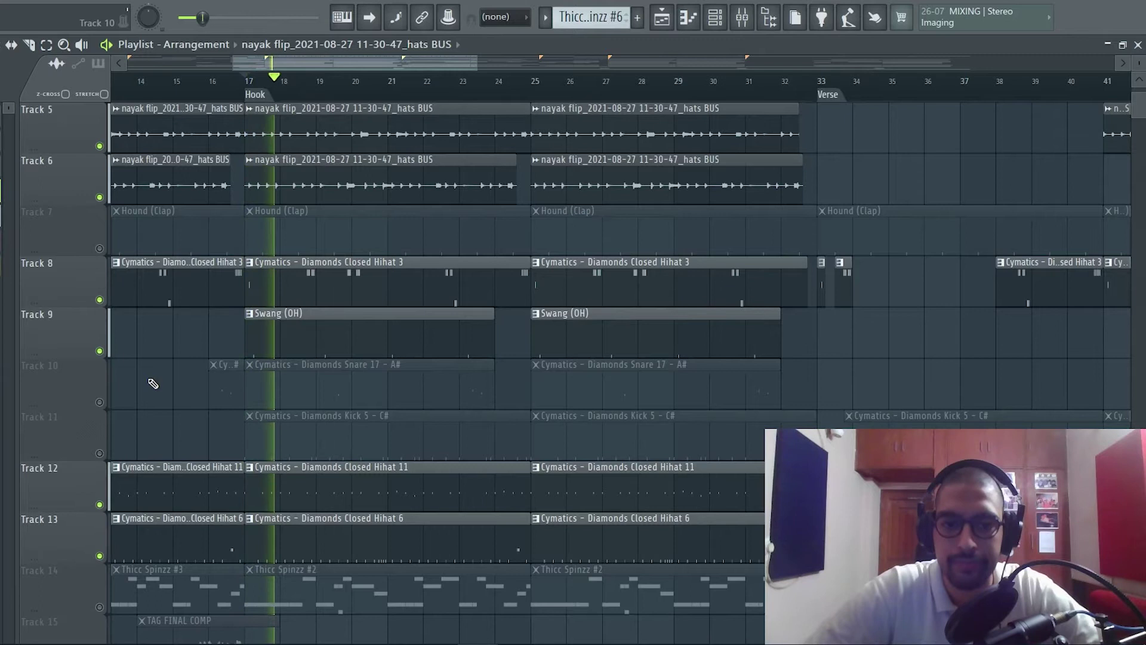
{"action": "scroll", "coordinate": [152, 383], "scroll_direction": "down", "scroll_amount": 1}
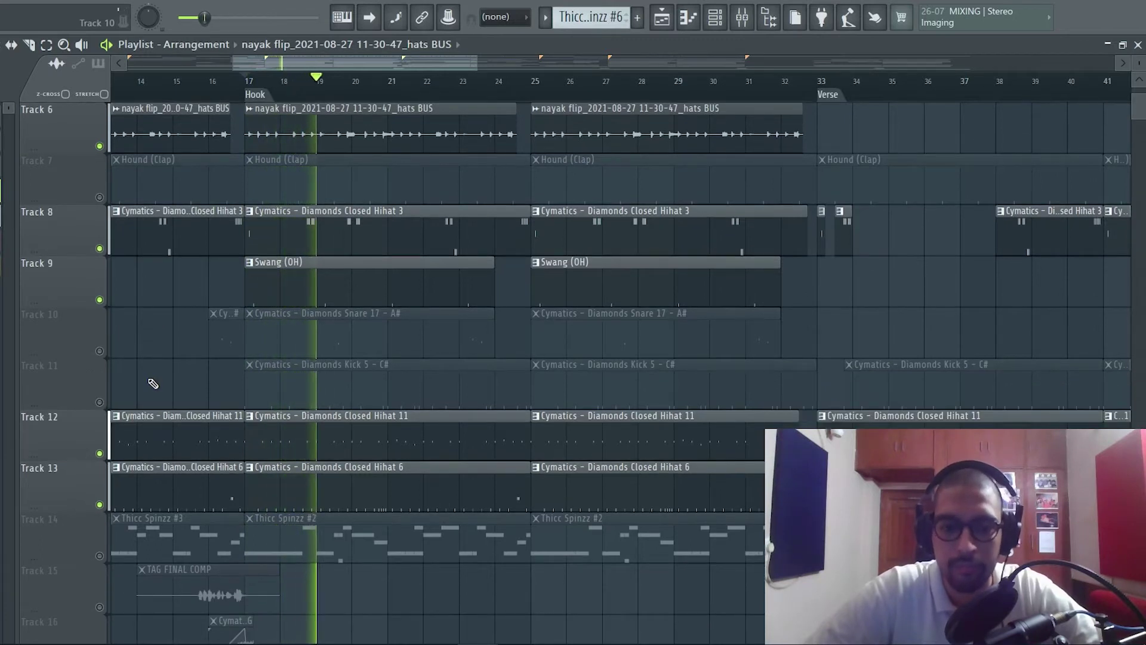
{"action": "scroll", "coordinate": [153, 383], "scroll_direction": "up", "scroll_amount": 1}
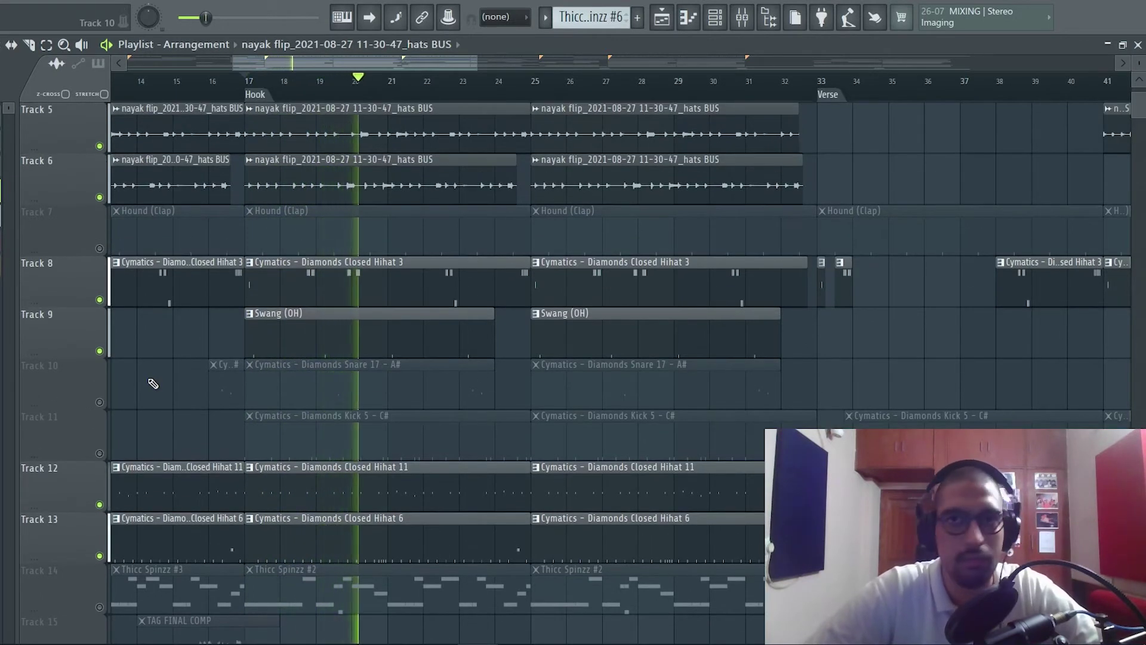
Step: Unmute the clap on Track 7 and the snare on Track 10, and play the Hook with them added
{"action": "scroll", "coordinate": [143, 413], "scroll_direction": "down", "scroll_amount": 1}
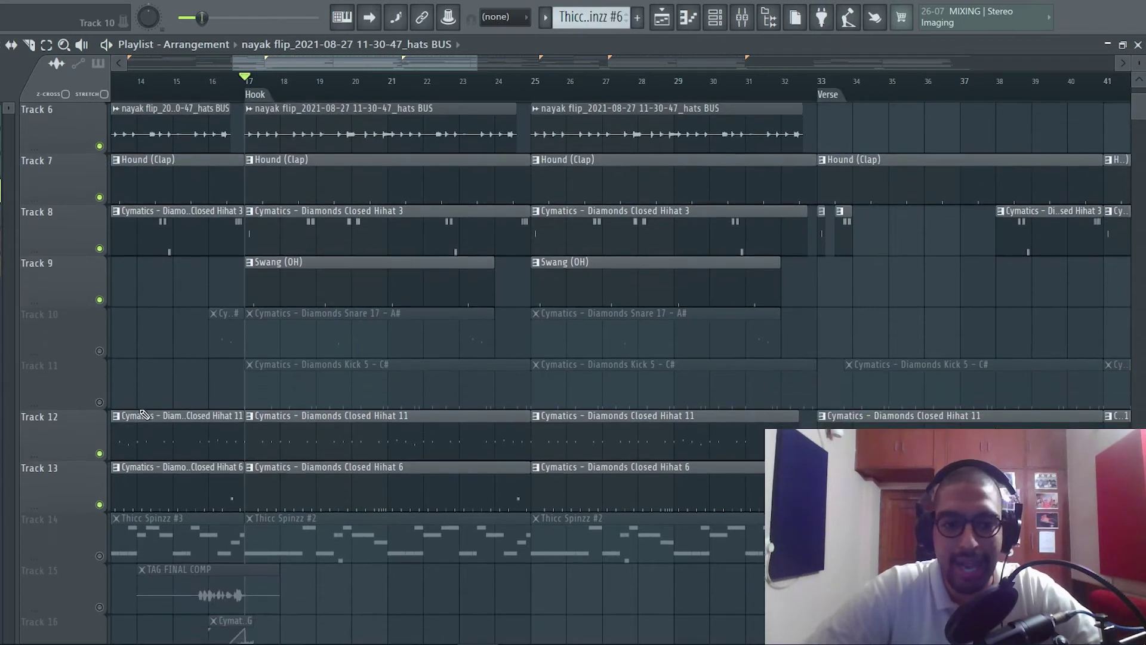
{"action": "left_click", "coordinate": [99, 350]}
{"action": "scroll", "coordinate": [120, 376], "scroll_direction": "up", "scroll_amount": 1}
{"action": "key", "text": "space"}
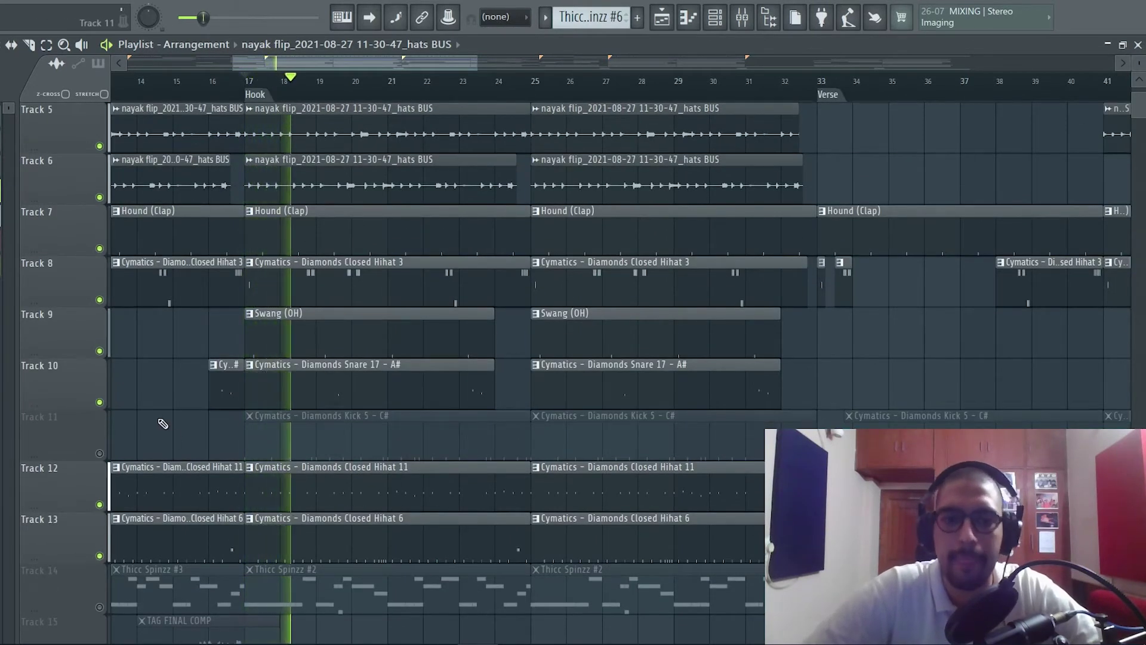
{"action": "scroll", "coordinate": [162, 420], "scroll_direction": "down", "scroll_amount": 1}
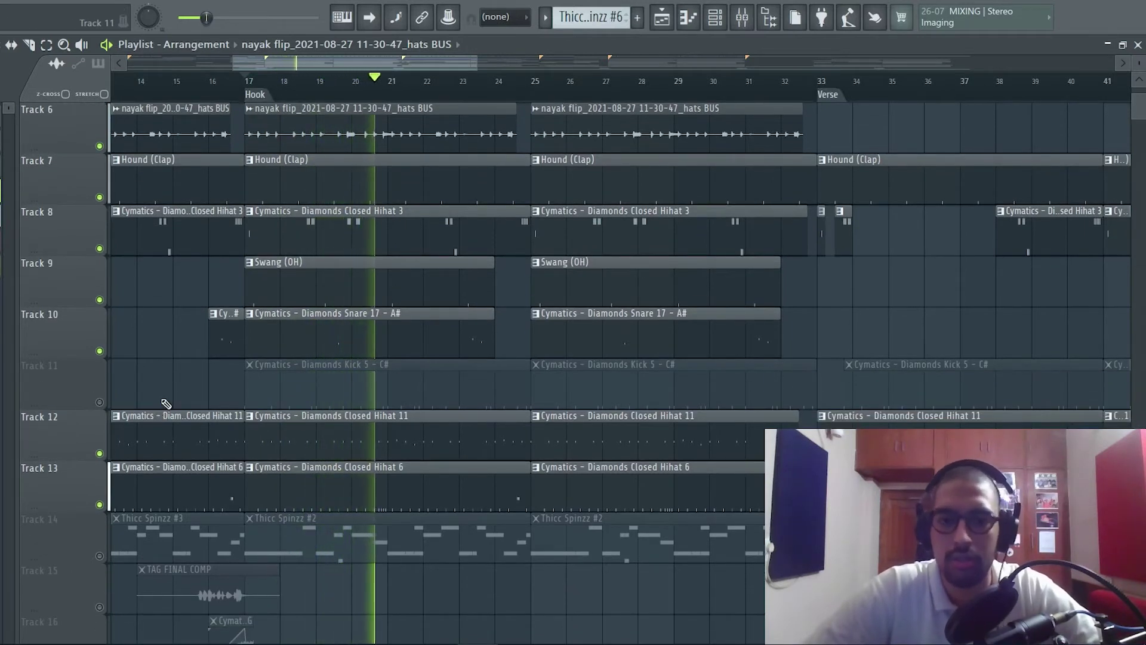
{"action": "scroll", "coordinate": [156, 401], "scroll_direction": "up", "scroll_amount": 1}
{"action": "key", "text": "space"}
Step: Examine the clap channel and its routing to clap reverb + delay in the mixer, and return to the playlist
{"action": "left_click", "coordinate": [742, 18]}
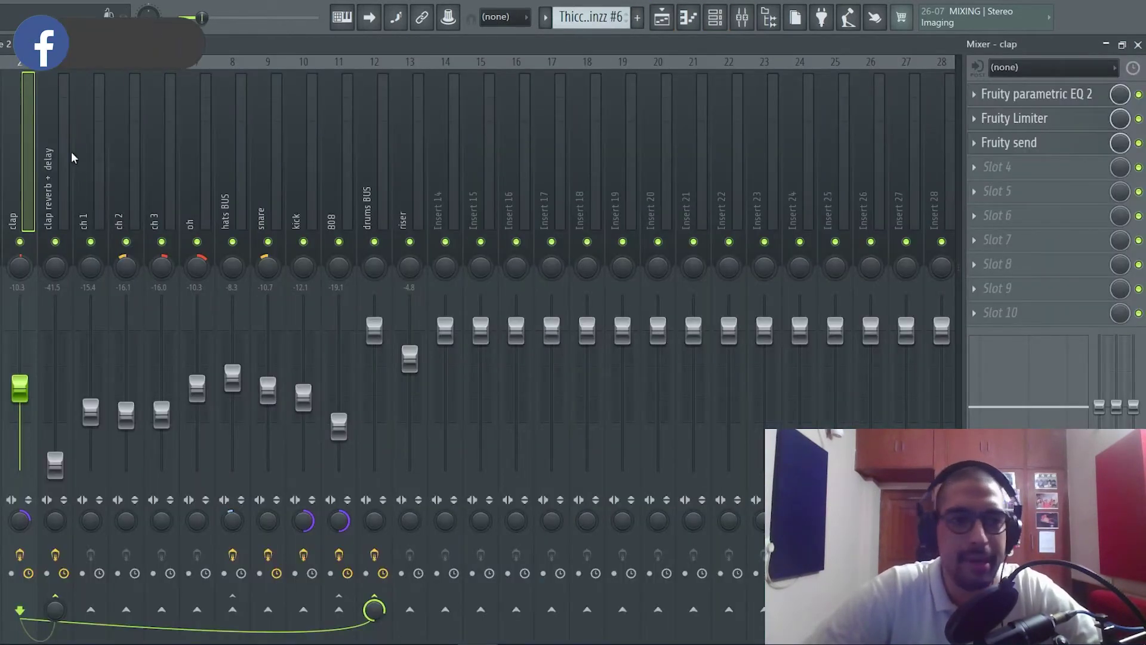
{"action": "left_click", "coordinate": [25, 158]}
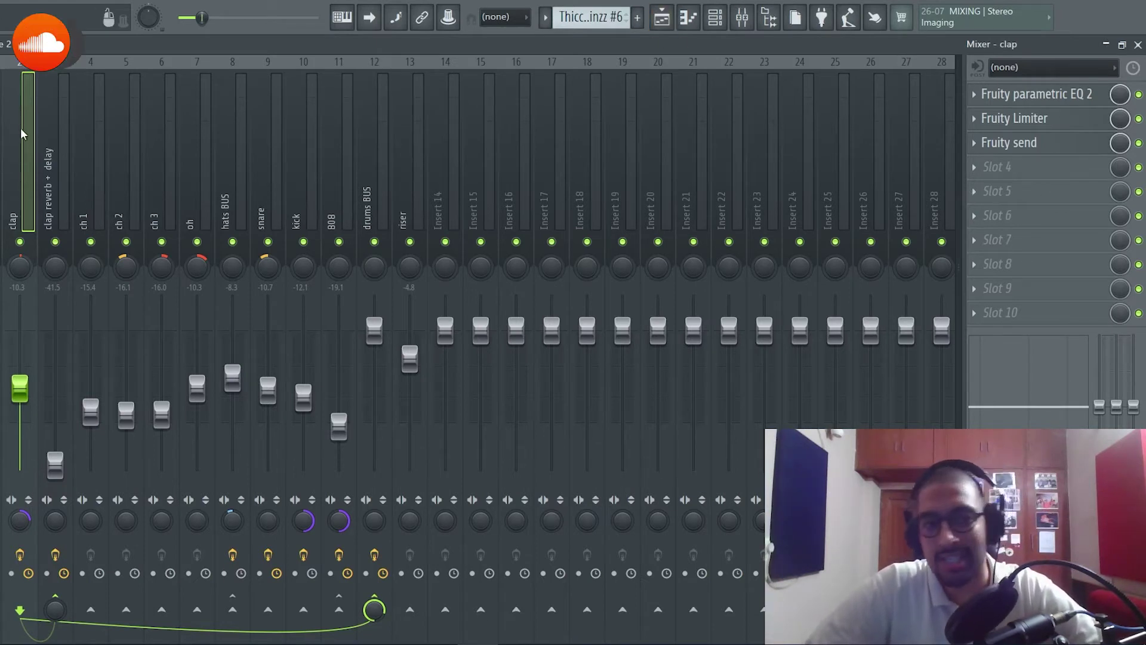
{"action": "left_click", "coordinate": [52, 140]}
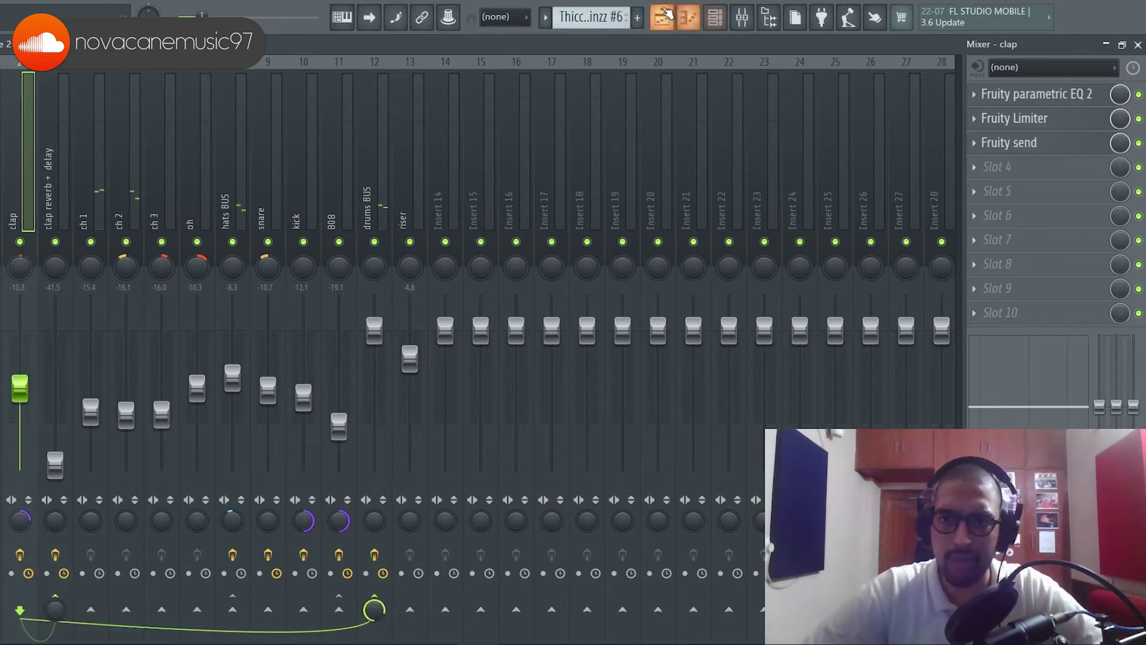
{"action": "left_click", "coordinate": [661, 17]}
{"action": "scroll", "coordinate": [708, 398], "scroll_direction": "down", "scroll_amount": 1}
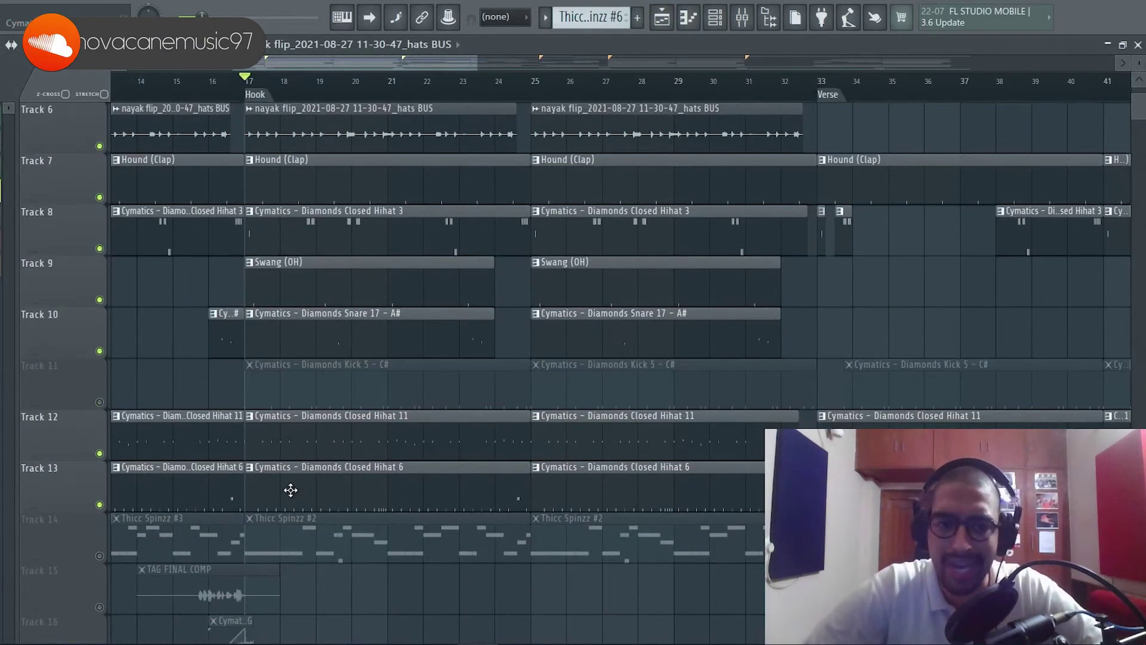
{"action": "scroll", "coordinate": [506, 337], "scroll_direction": "down", "scroll_amount": 2}
{"action": "scroll", "coordinate": [506, 335], "scroll_direction": "up", "scroll_amount": 2}
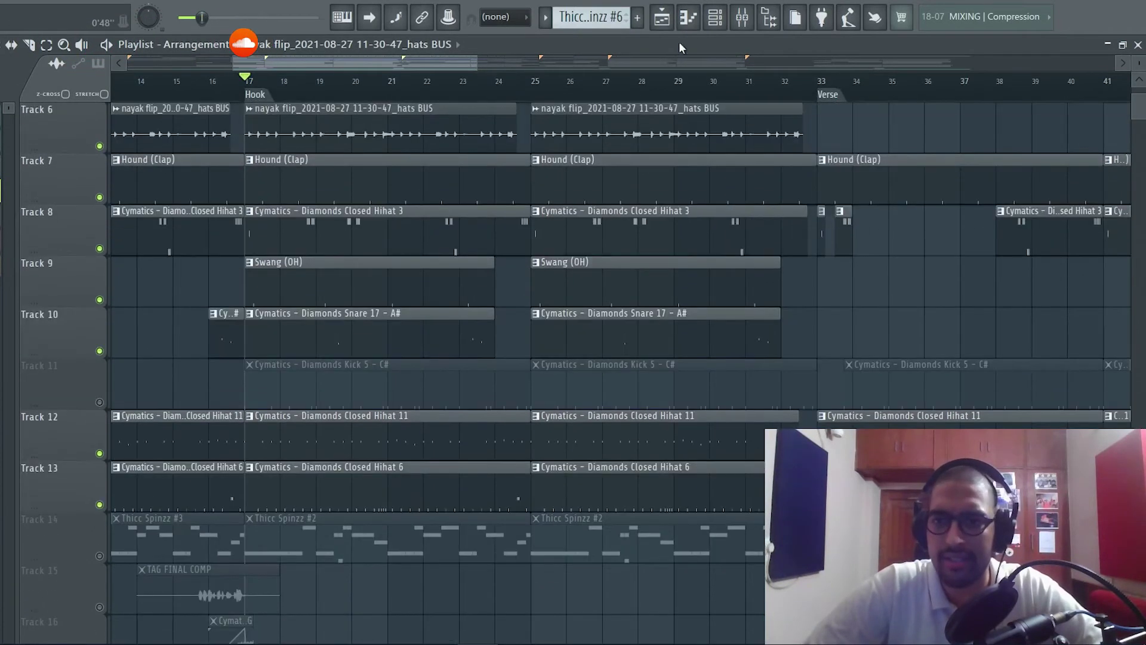
Step: Review the Fruity parametric EQ 2 and Fruity Limiter settings on the mixer's clap channel
{"action": "left_click", "coordinate": [751, 11]}
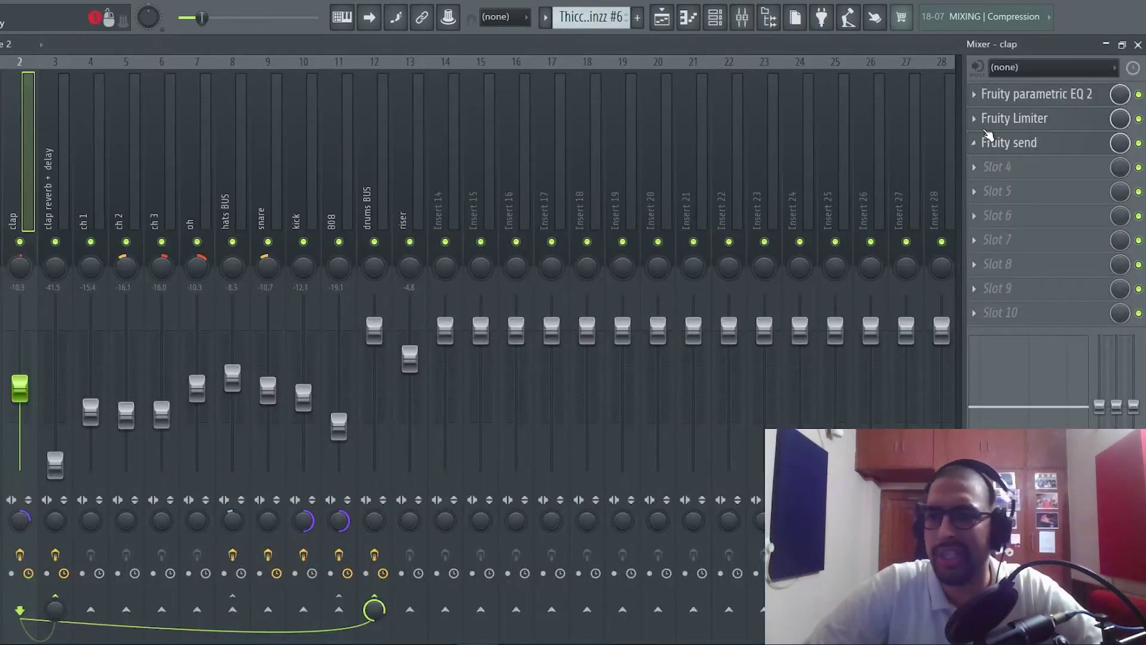
{"action": "left_click", "coordinate": [1021, 97]}
{"action": "left_click", "coordinate": [1021, 101]}
{"action": "left_click", "coordinate": [1020, 122]}
{"action": "left_click", "coordinate": [1021, 122]}
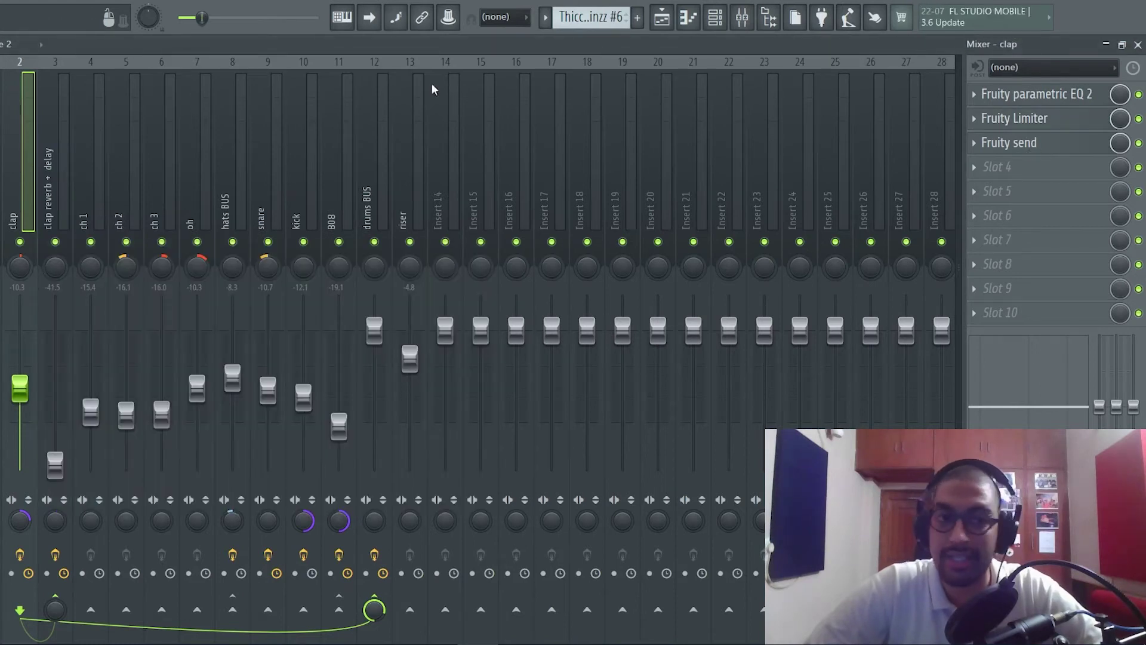
Step: Unmute the kick on Track 11 and the Thicc Spinzz patterns on Track 14 in the playlist
{"action": "left_click", "coordinate": [676, 21]}
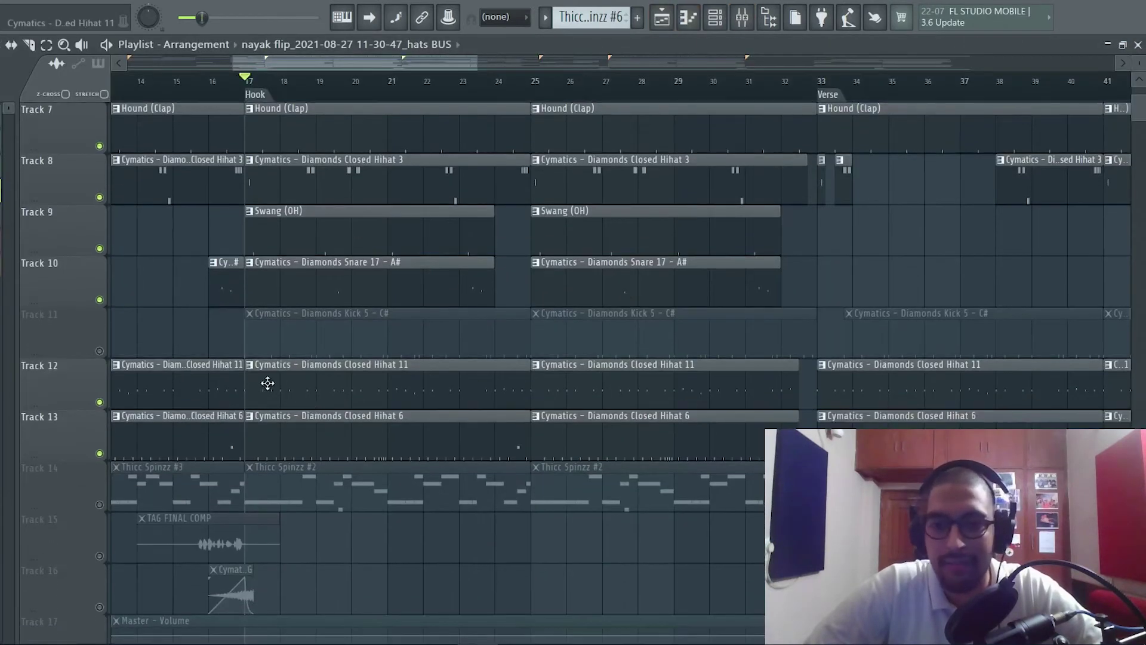
{"action": "left_click", "coordinate": [100, 351]}
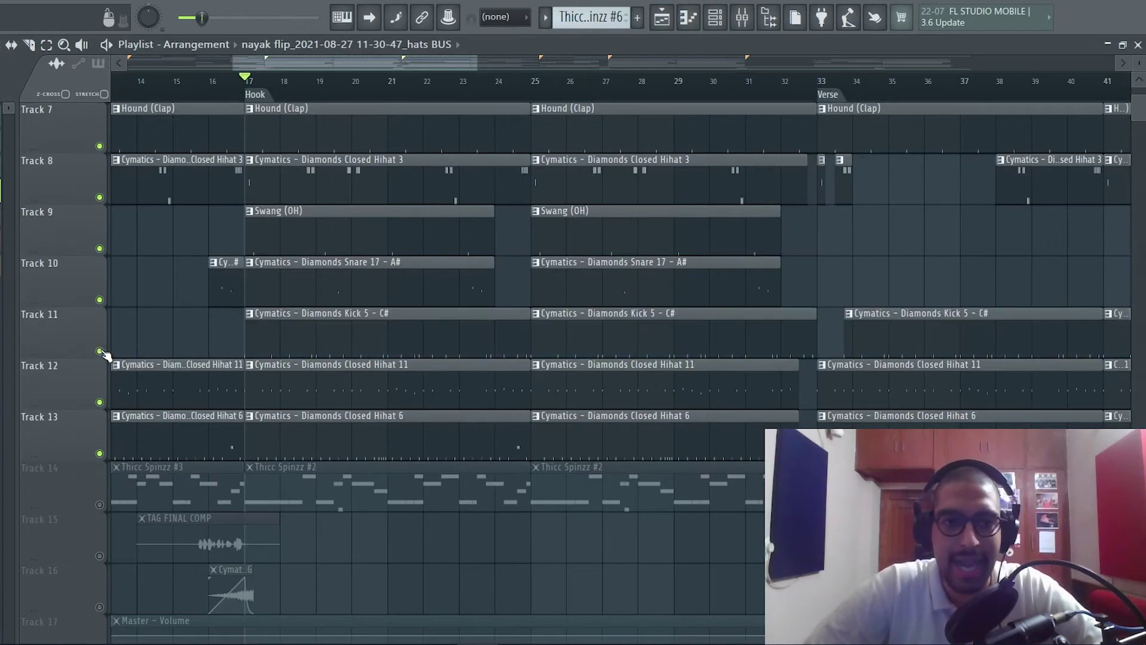
{"action": "left_click", "coordinate": [100, 504]}
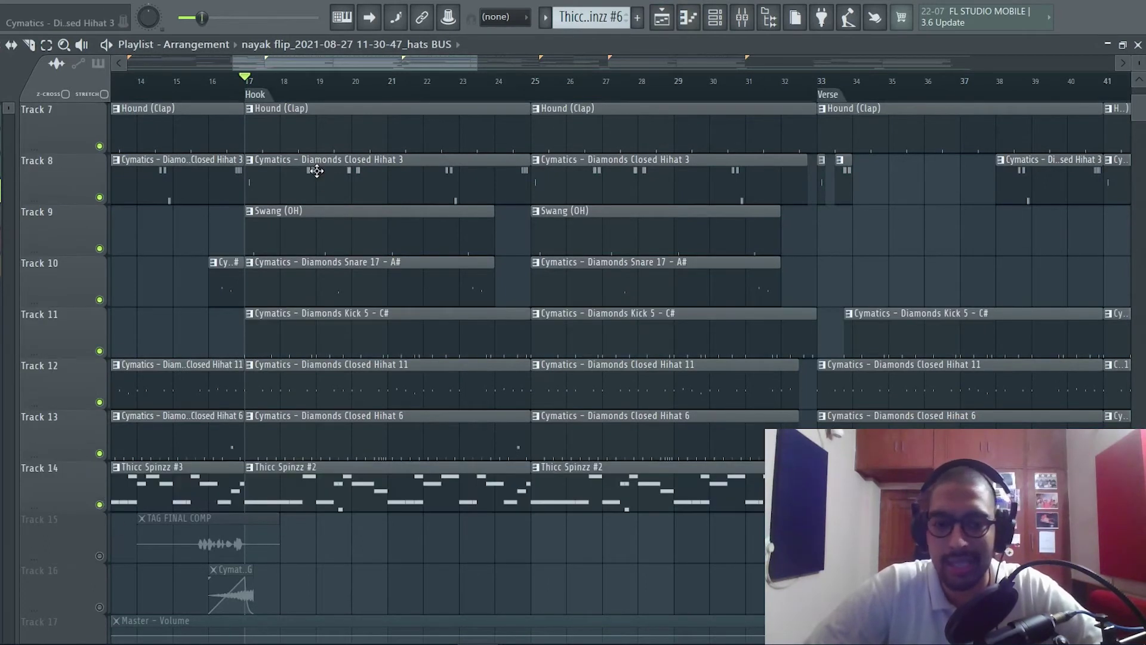
{"action": "scroll", "coordinate": [367, 101], "scroll_direction": "down", "scroll_amount": 2}
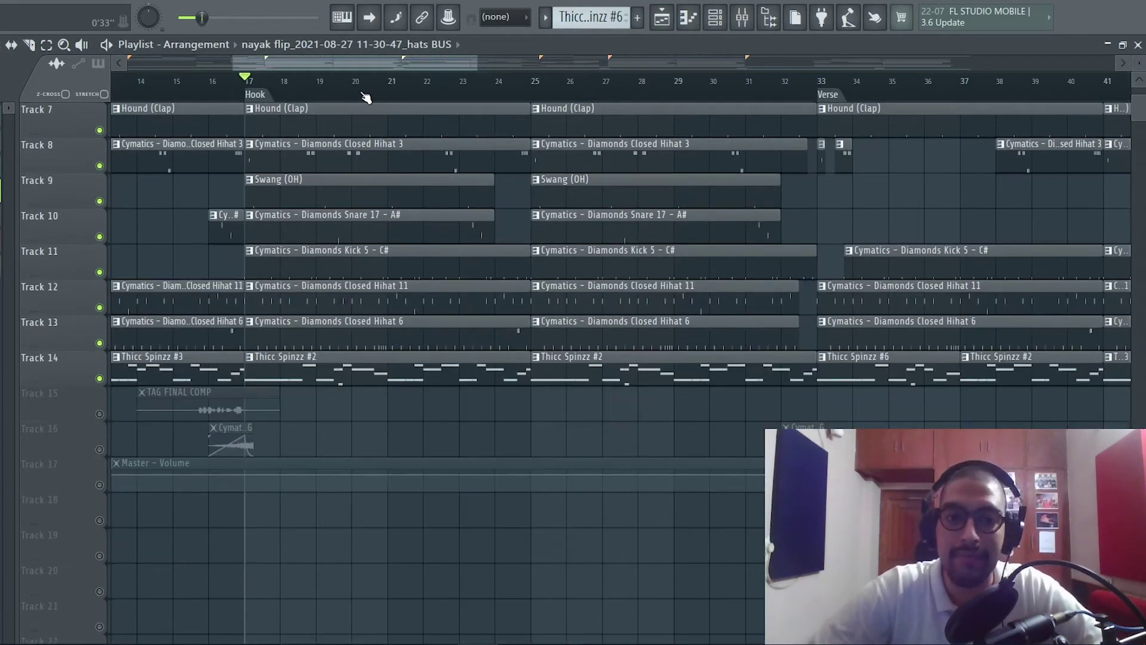
{"action": "scroll", "coordinate": [367, 99], "scroll_direction": "up", "scroll_amount": 3}
Step: Play the Hook from bar 17 with Tracks 5 to 14 audible
{"action": "left_click_drag", "start_coordinate": [460, 57], "coordinate": [433, 56]}
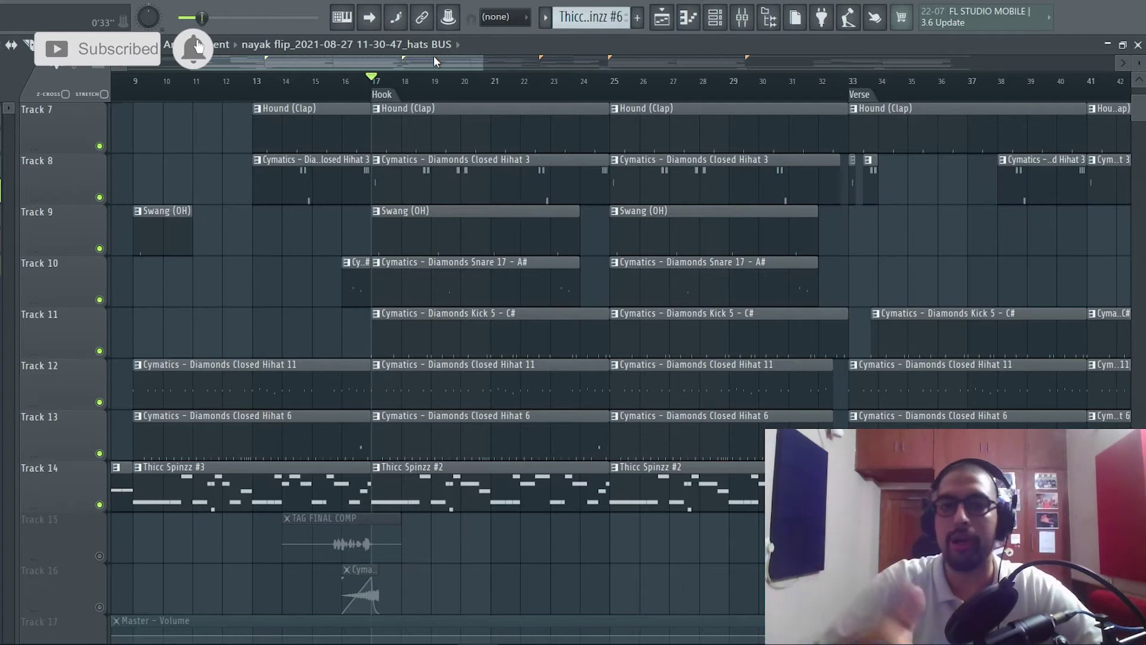
{"action": "left_click_drag", "start_coordinate": [525, 314], "coordinate": [480, 366]}
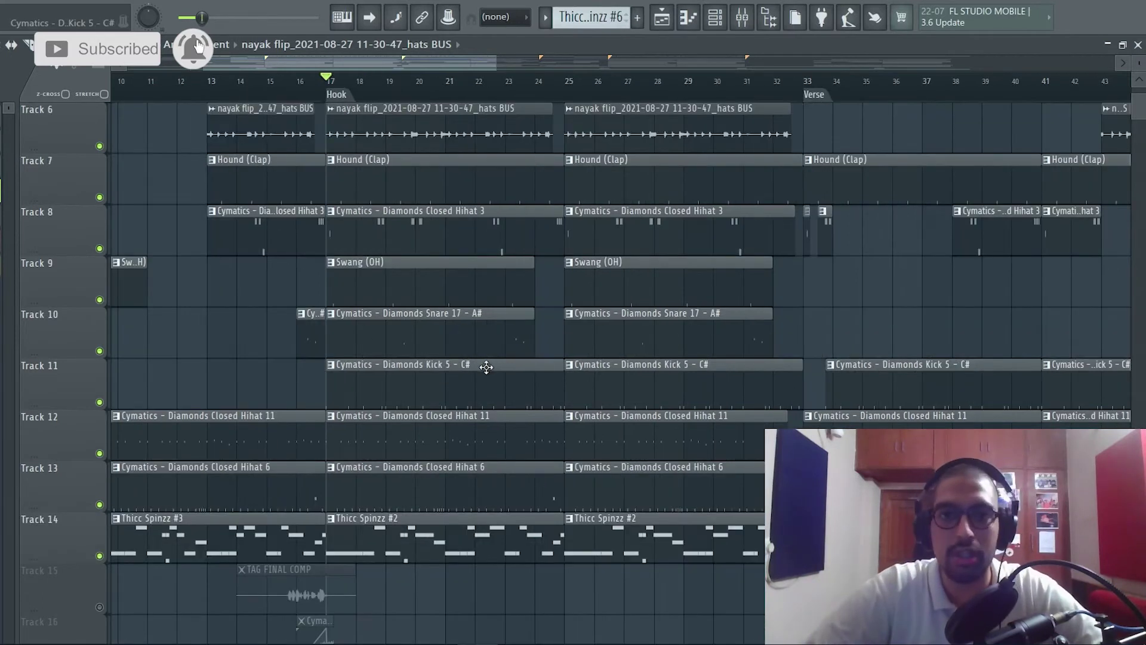
{"action": "scroll", "coordinate": [554, 372], "scroll_direction": "down", "scroll_amount": 3}
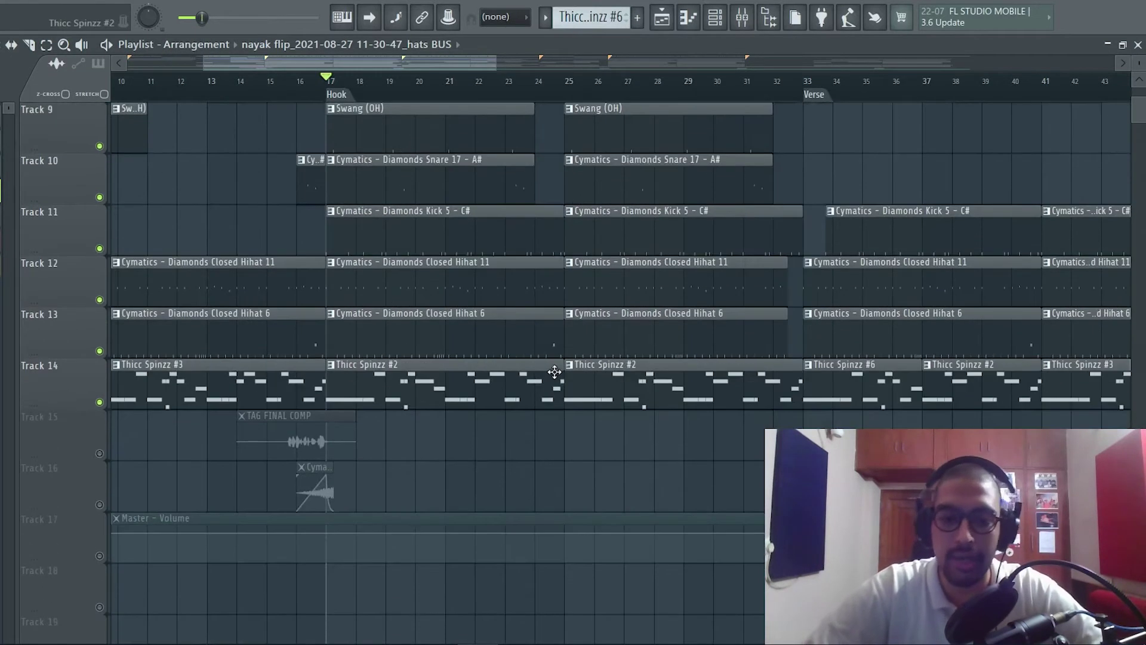
{"action": "scroll", "coordinate": [526, 463], "scroll_direction": "up", "scroll_amount": 5}
{"action": "key", "text": "space"}
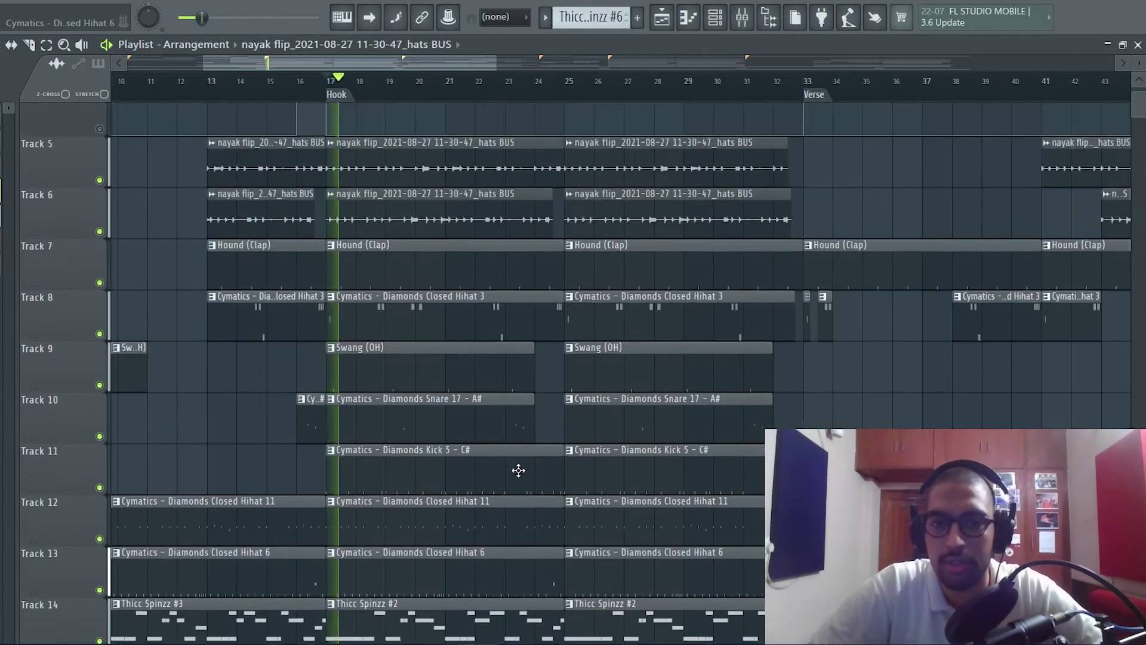
{"action": "scroll", "coordinate": [540, 445], "scroll_direction": "down", "scroll_amount": 1}
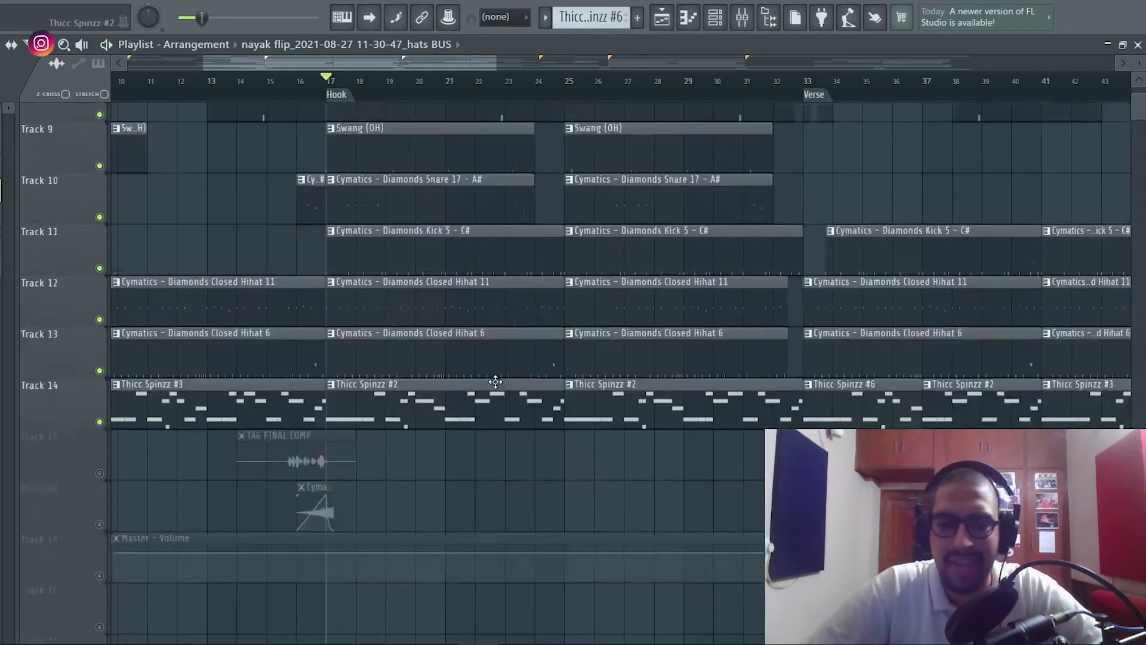
Step: Show the full arrangement in the playlist and solo the riser clips on Track 16
{"action": "scroll", "coordinate": [495, 382], "scroll_direction": "up", "scroll_amount": 7}
{"action": "right_click", "coordinate": [496, 382], "text": "ctrl"}
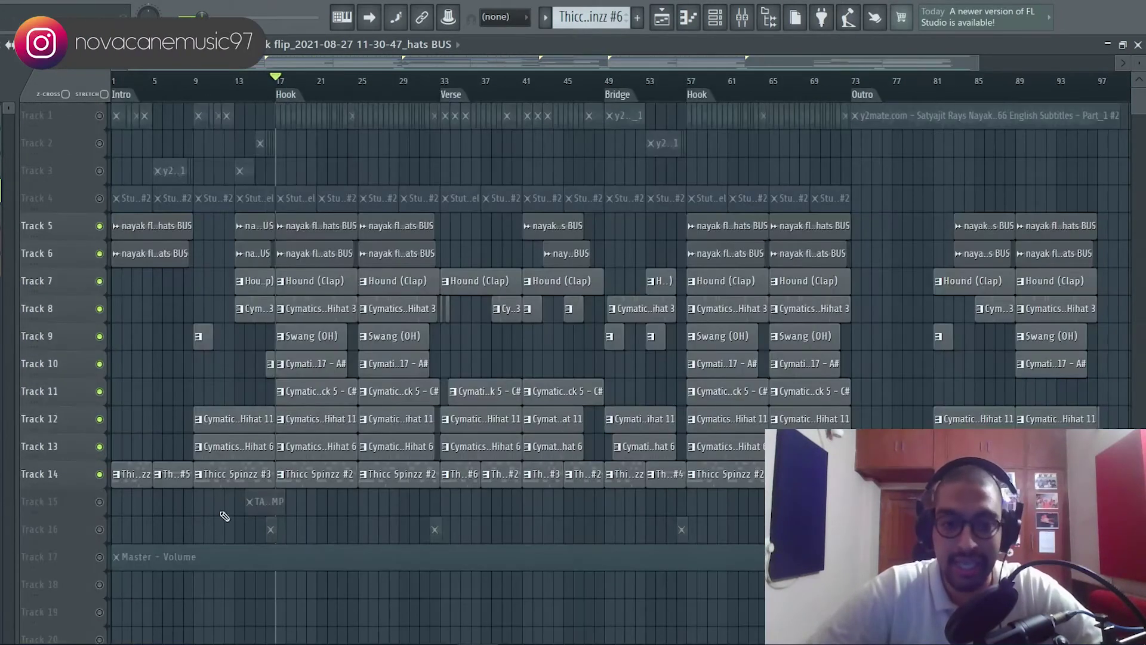
{"action": "left_click", "coordinate": [99, 529], "text": "ctrl"}
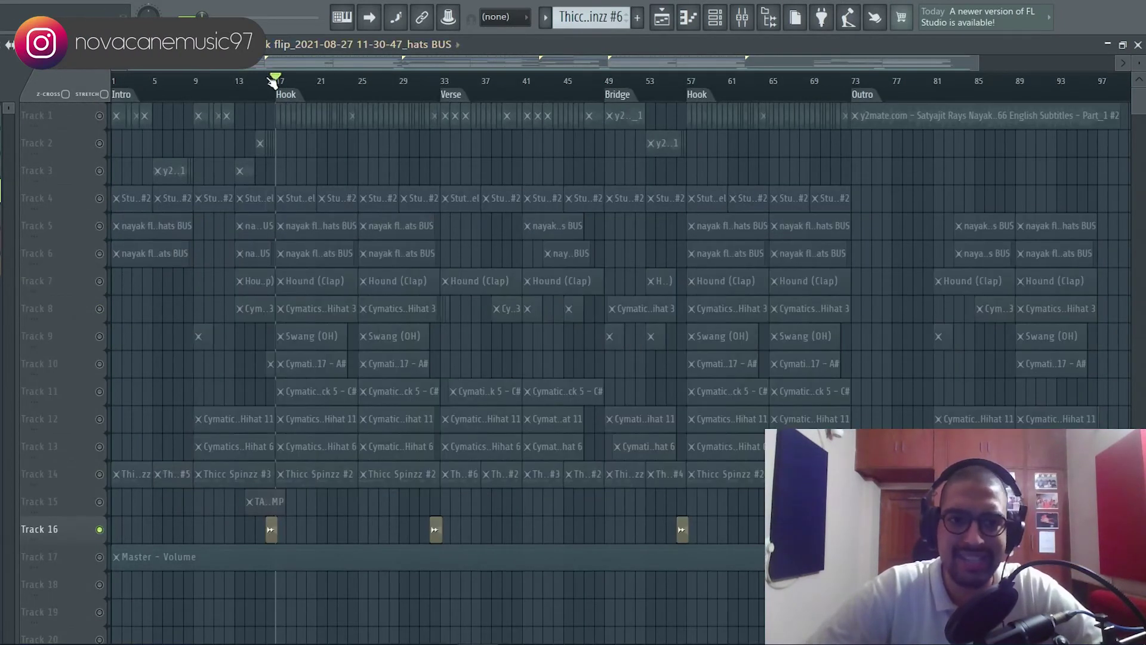